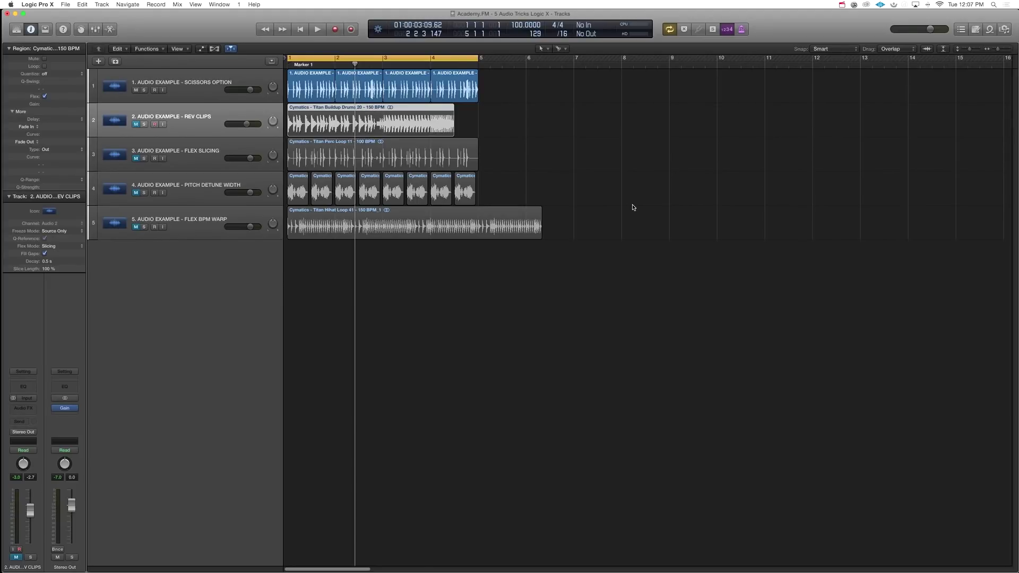
- Clear other selections so only track 1's four Scissors Option regions are selected
left_click(631, 206)
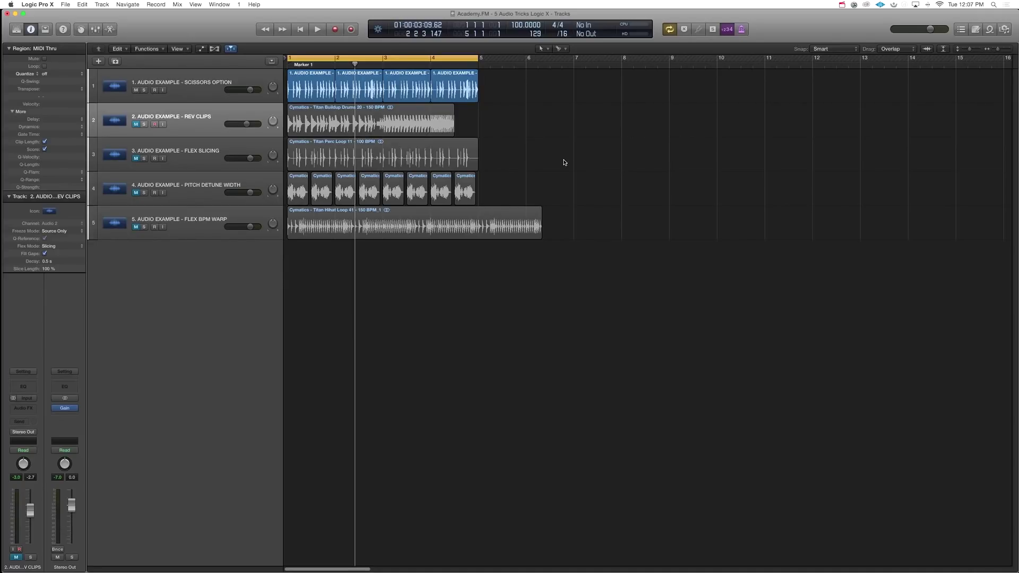
left_click_drag(526, 117, 298, 233)
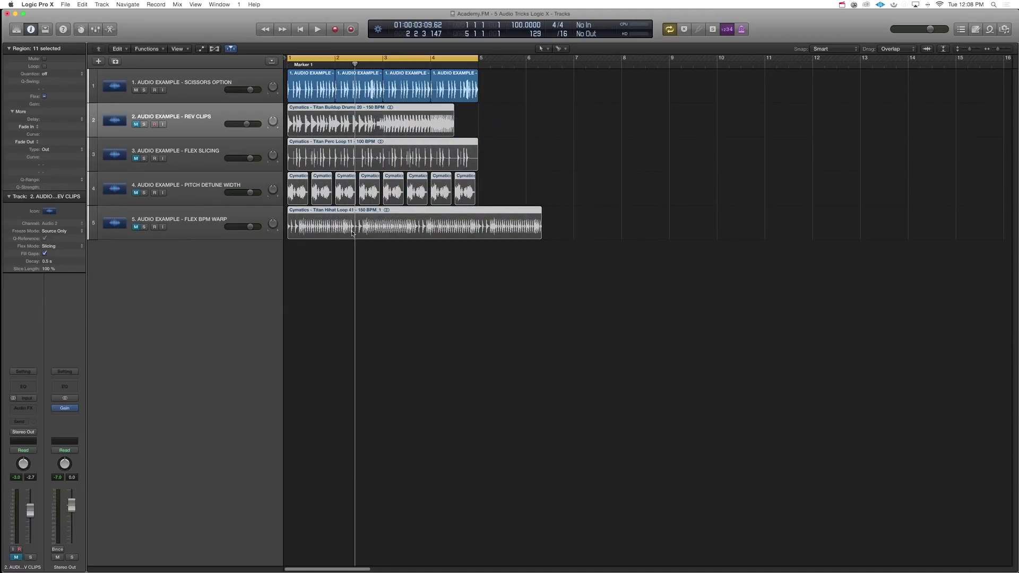
left_click(521, 163)
- Zoom the Scissors Option regions to about double size, check the tool menus, and start playback
left_click(196, 82)
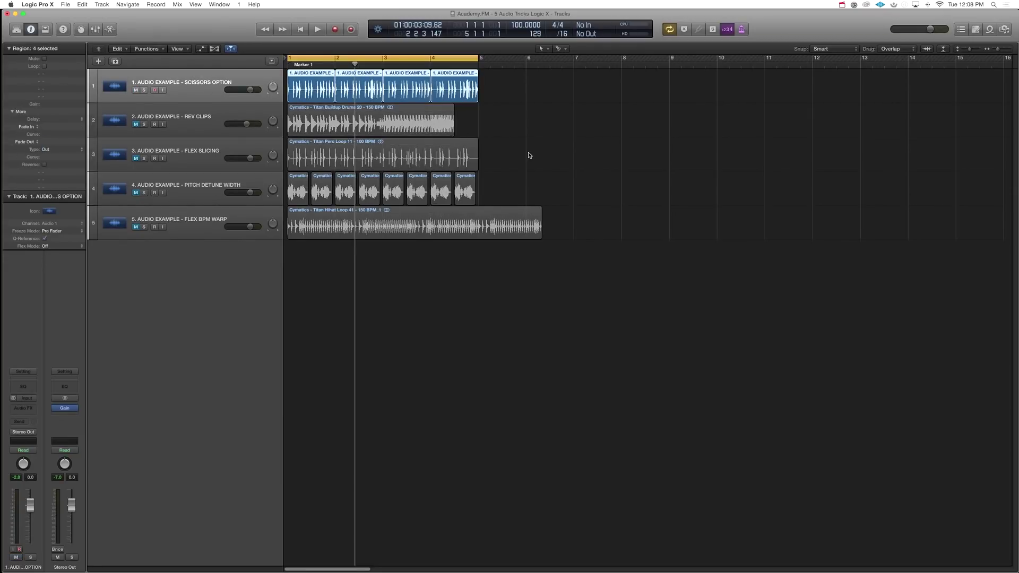
scroll(529, 155, "up", 3)
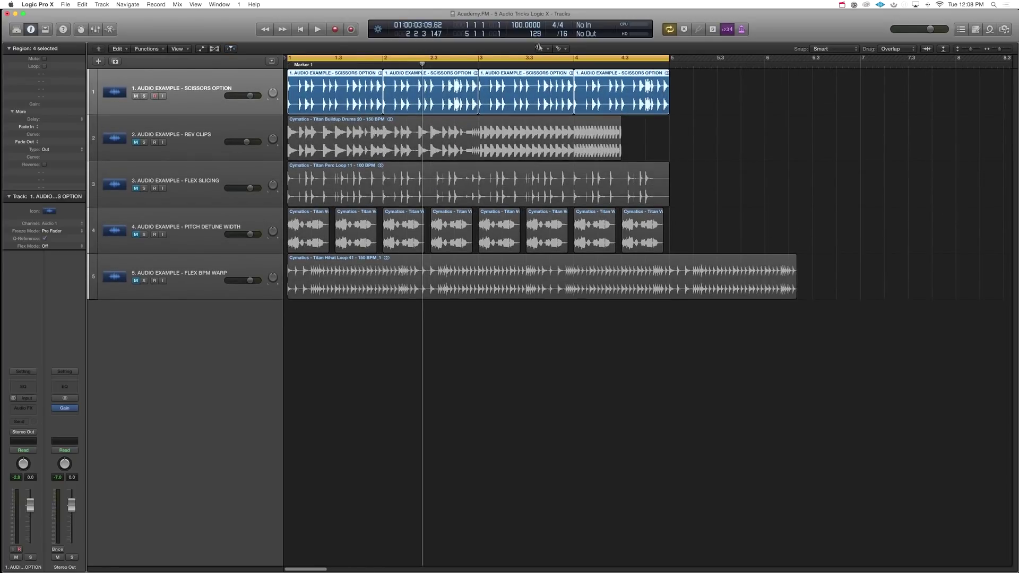
left_click(562, 49)
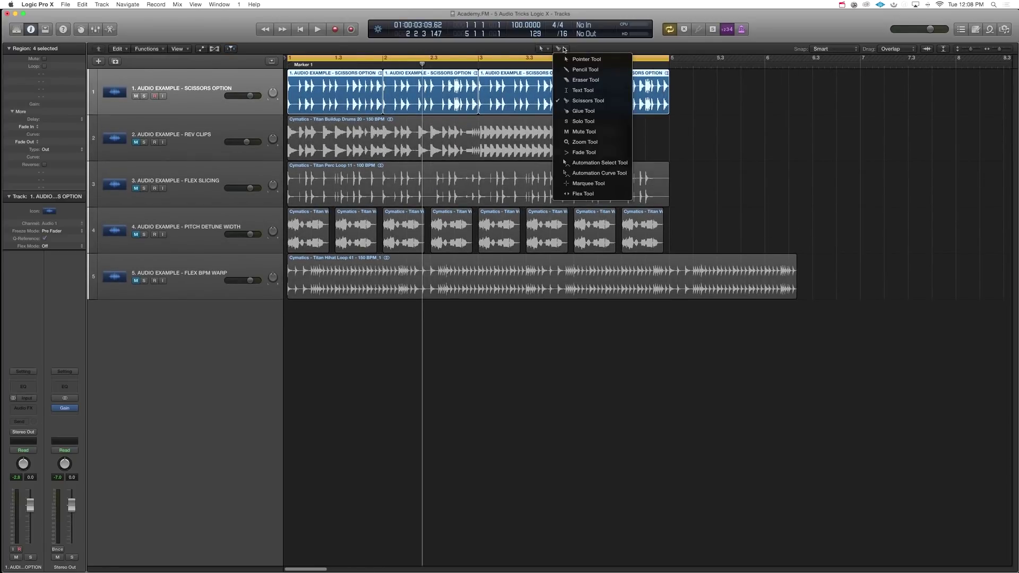
left_click(621, 120)
key("t")
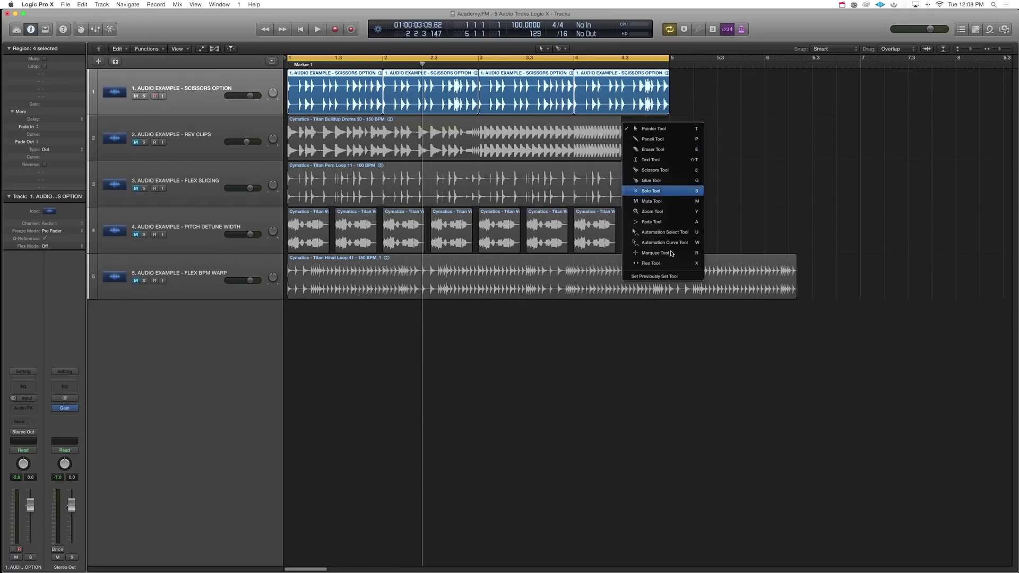
left_click(776, 170)
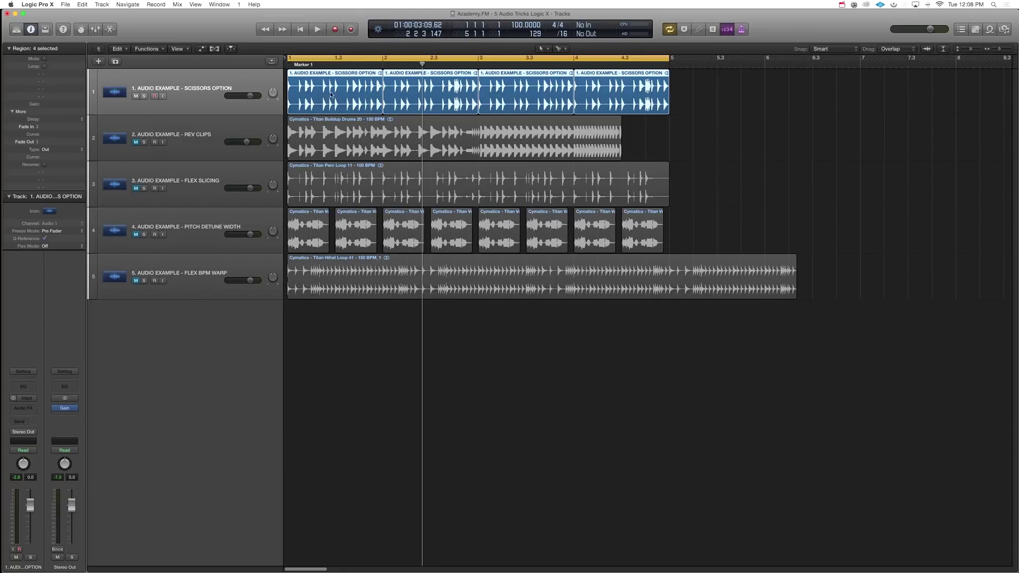
key("space")
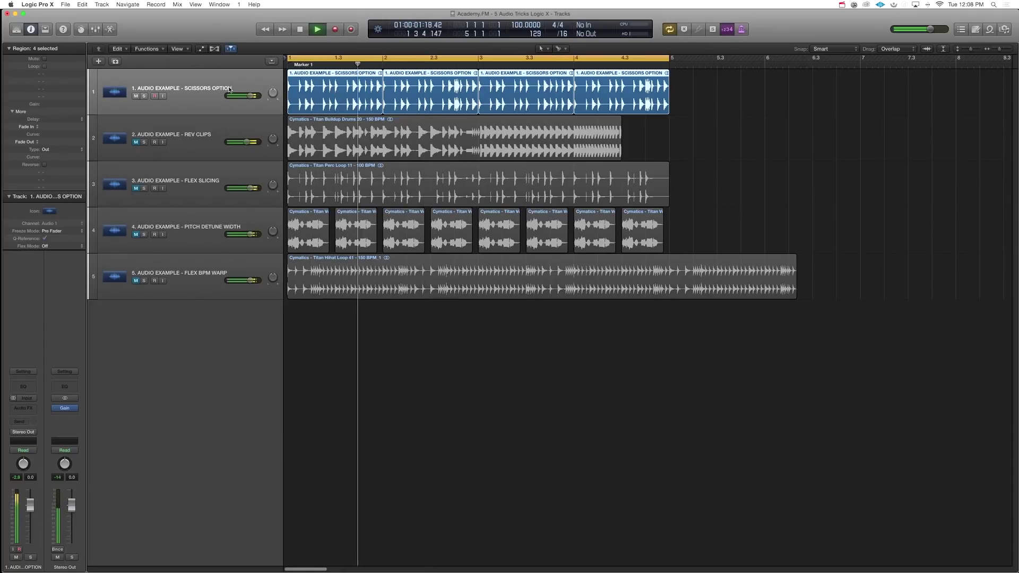
- Stop playback, try one-beat cycles at bar 1 and beats 1.3–2, then turn Cycle off
key("space")
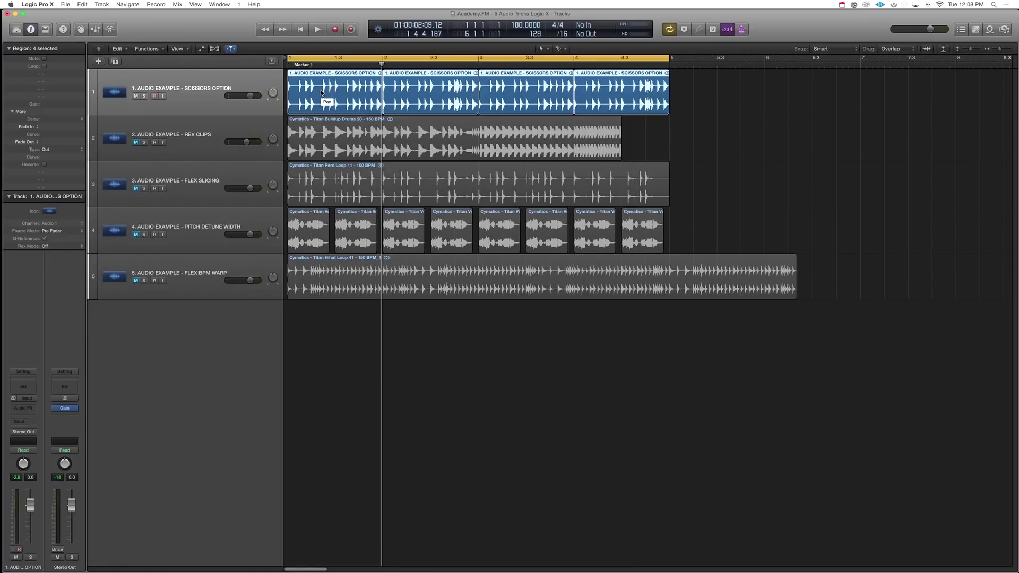
left_click_drag(297, 58, 334, 59)
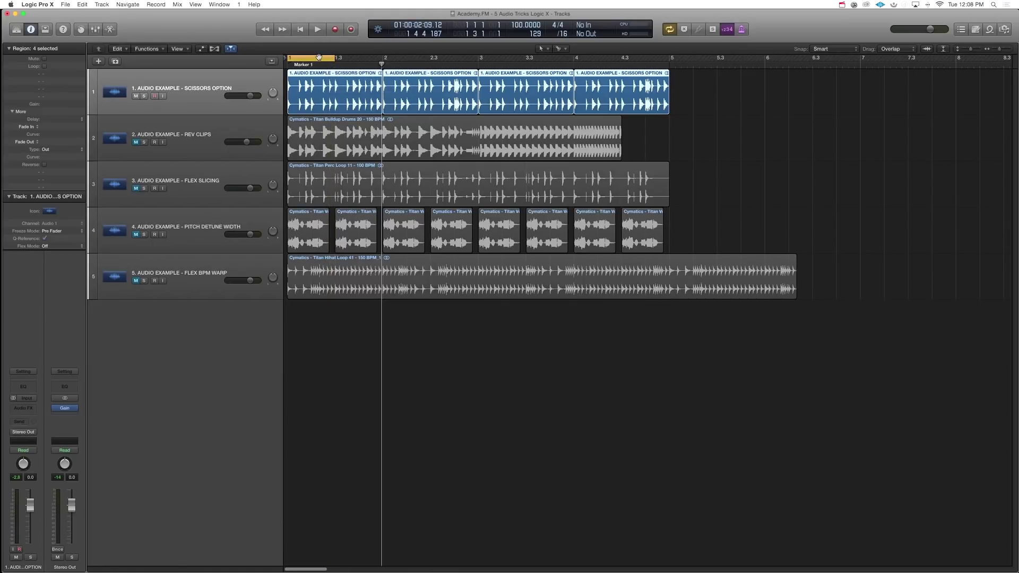
left_click_drag(318, 59, 355, 59)
left_click(348, 59)
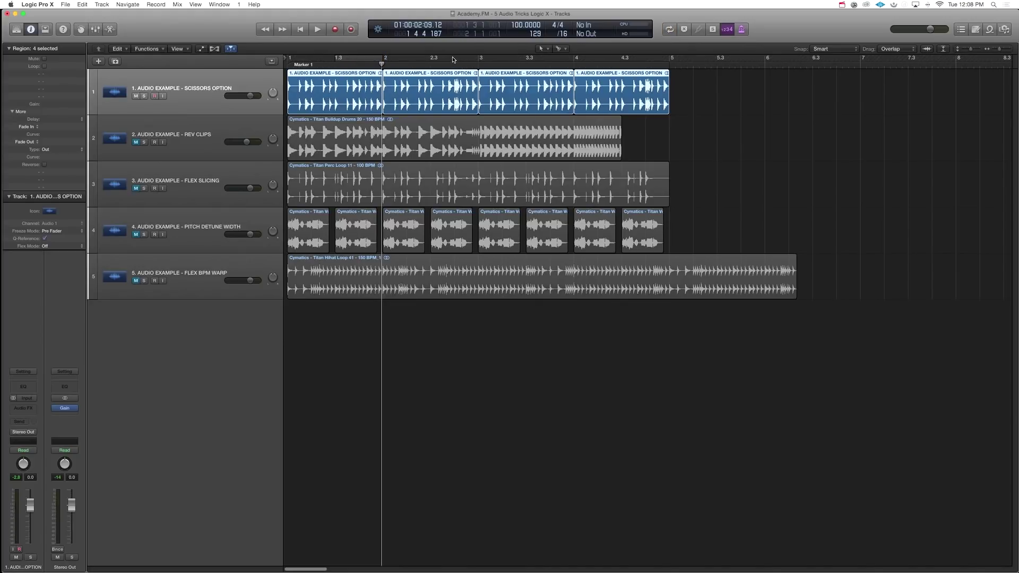
- Loop and audition bar 2.4 to 3, then split the second region at about 2.4
left_click_drag(450, 62, 479, 63)
key("space")
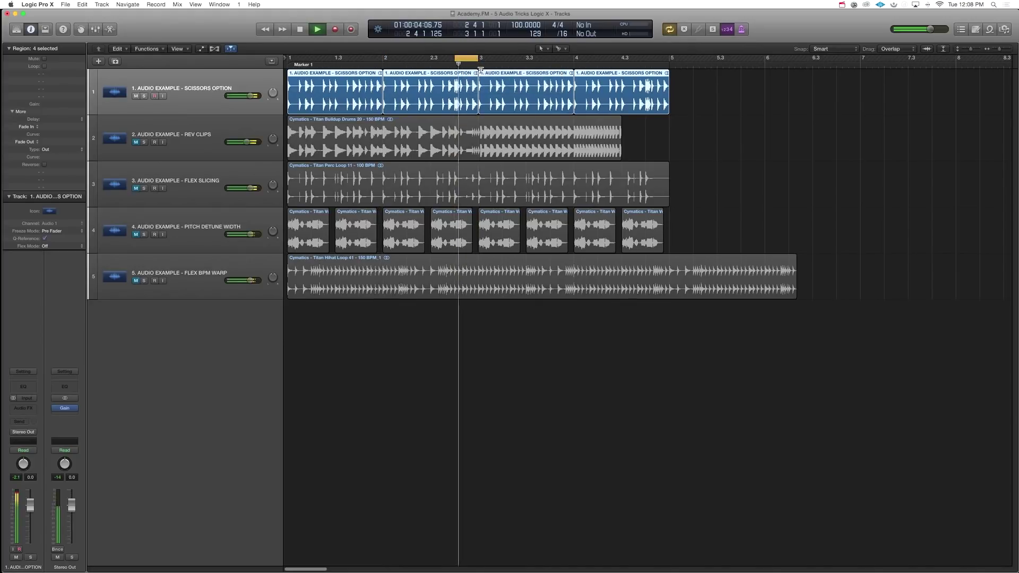
key("space")
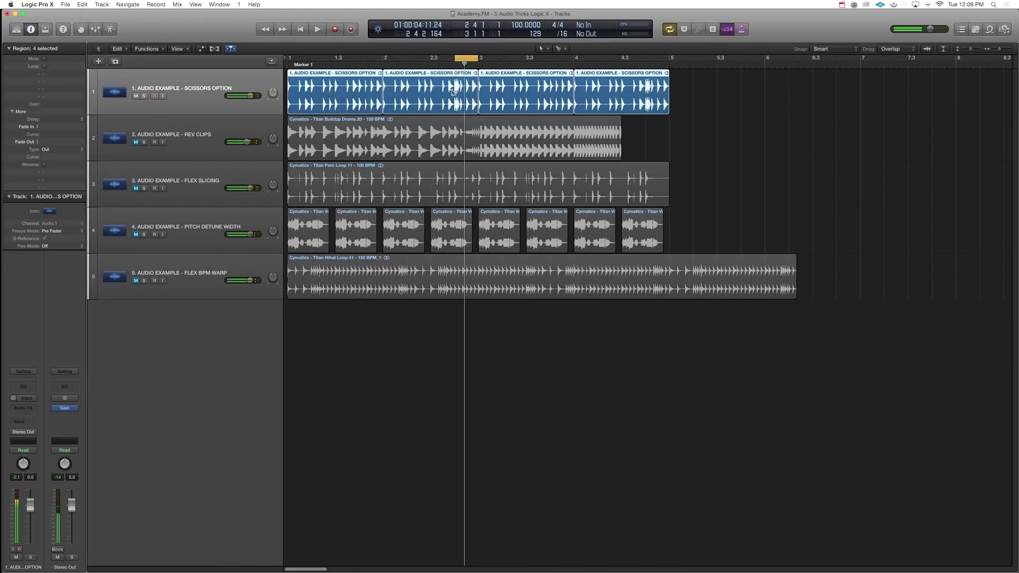
left_click(453, 90)
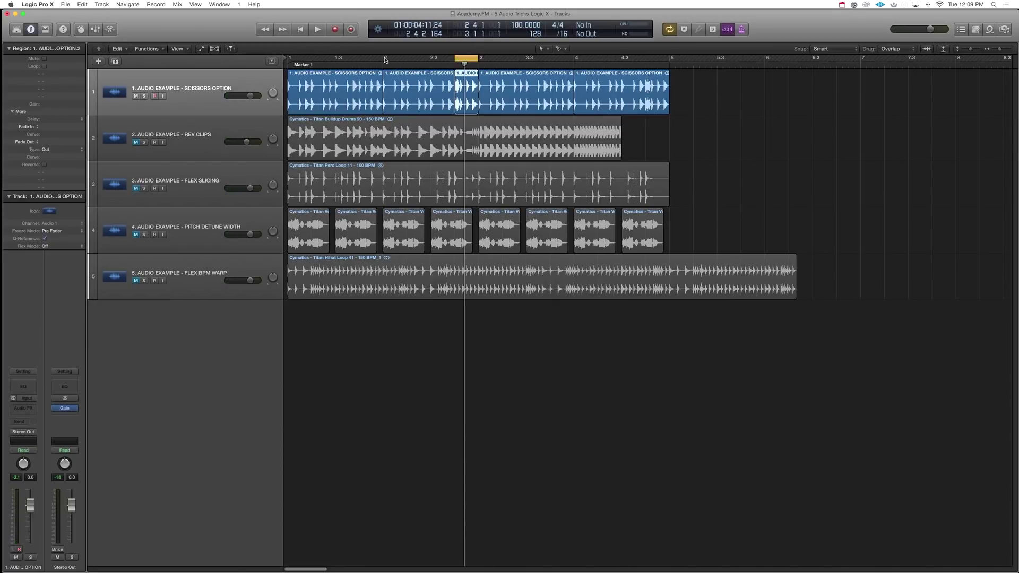
- Set a bar 2–2.2 cycle and cut the second region into three equal slices with the Scissors Tool
left_click_drag(385, 59, 406, 59)
left_click(404, 88)
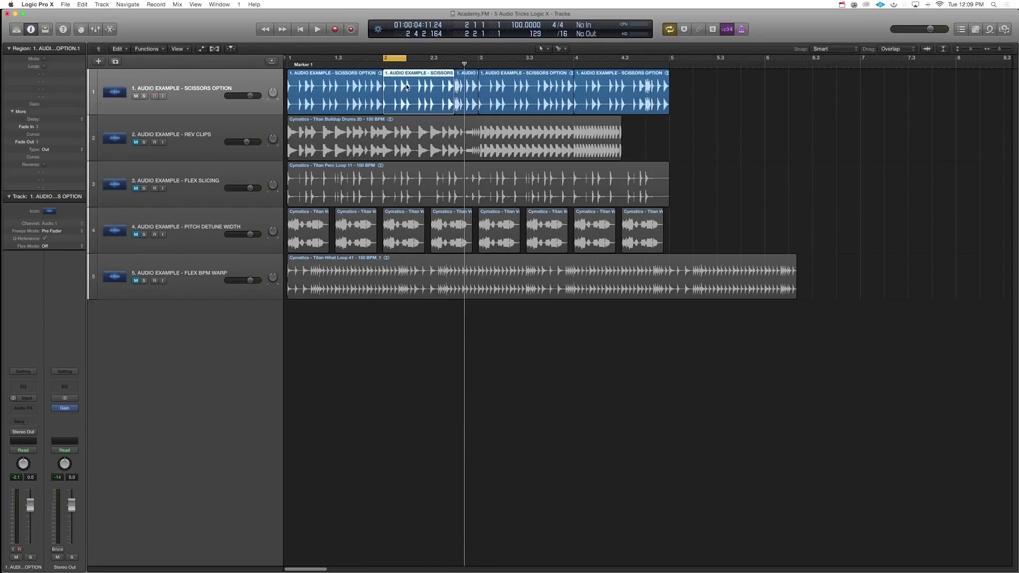
left_click(548, 48)
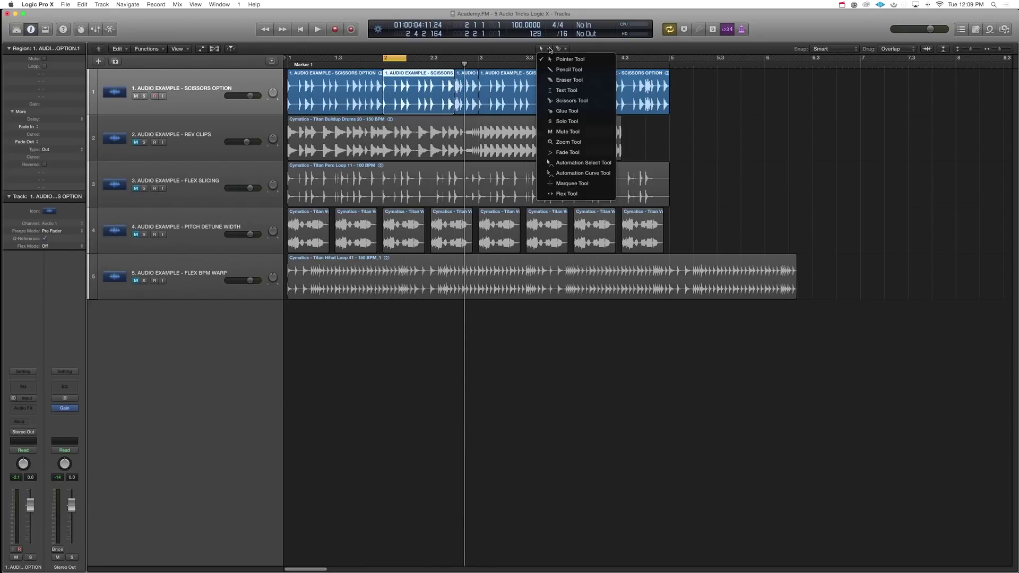
left_click(557, 97)
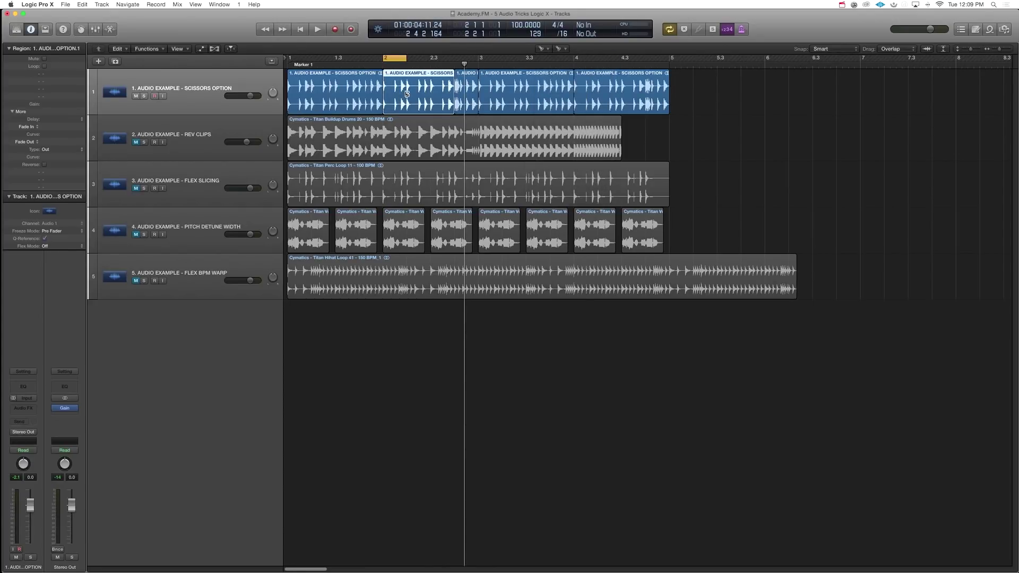
left_click(406, 94, "alt")
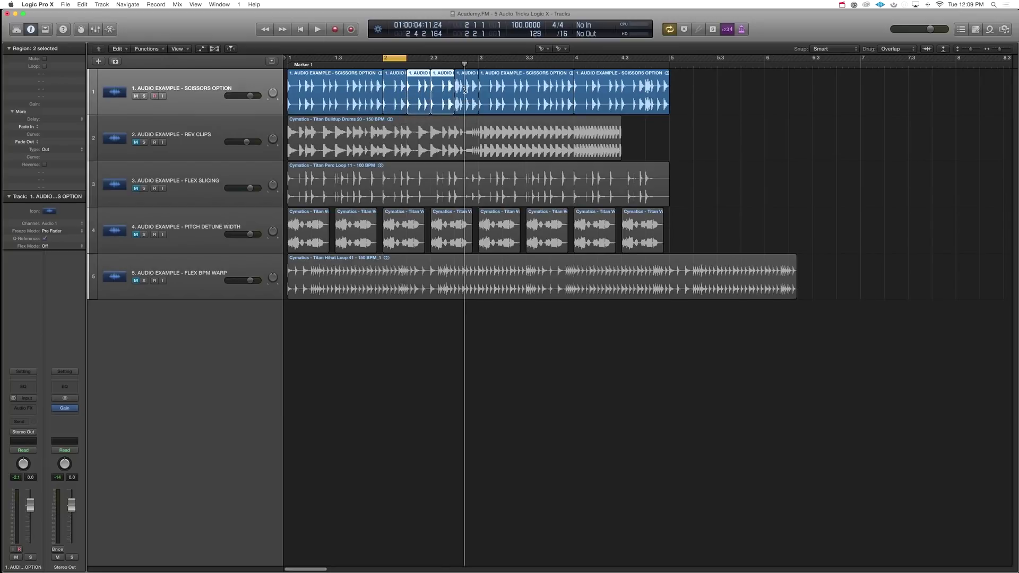
- Move the cycle to 2.4.1 and add a new Scissors Option track with the same settings
left_click_drag(394, 56, 467, 60)
key("shift+l")
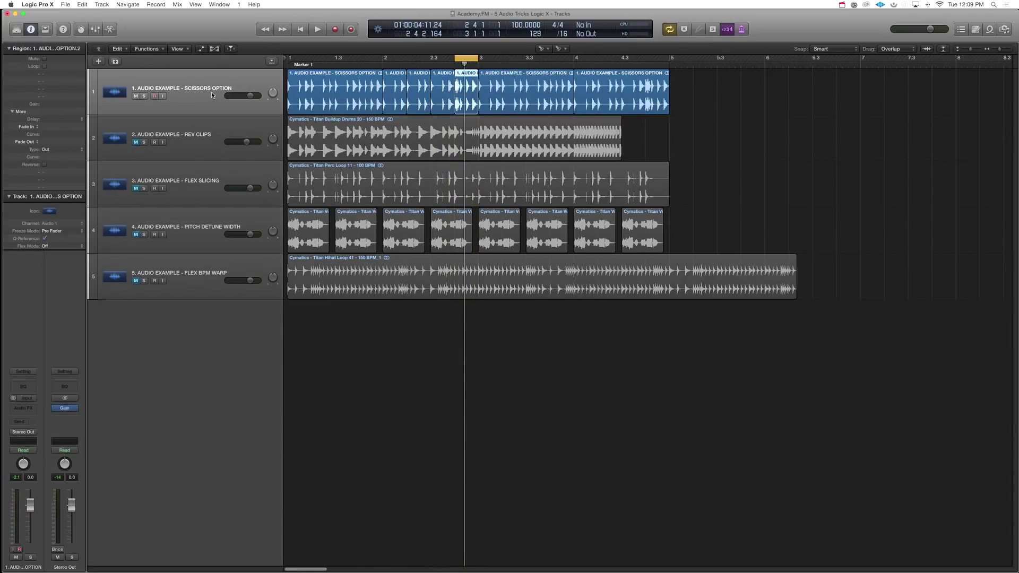
key("super+d")
left_click(423, 109)
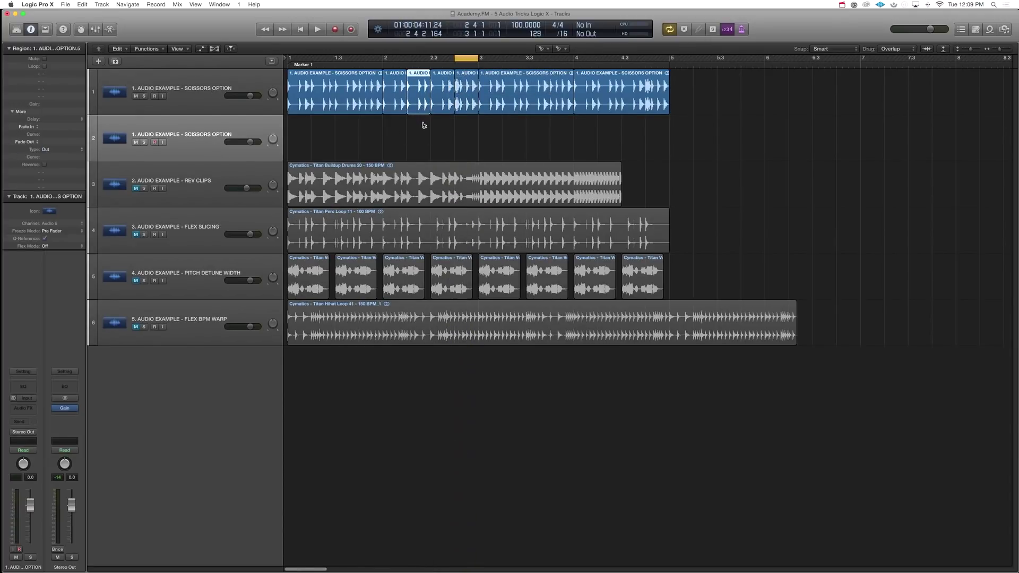
- With the Pointer Tool, move the first slice onto new track 2 and add another duplicate track
left_click(541, 49)
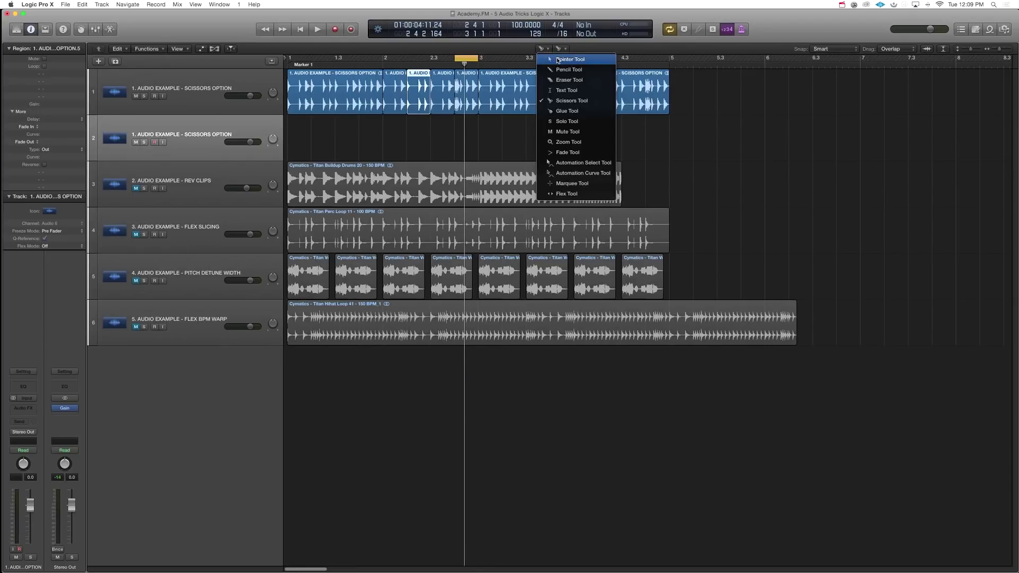
left_click(558, 60)
left_click_drag(419, 92, 419, 138)
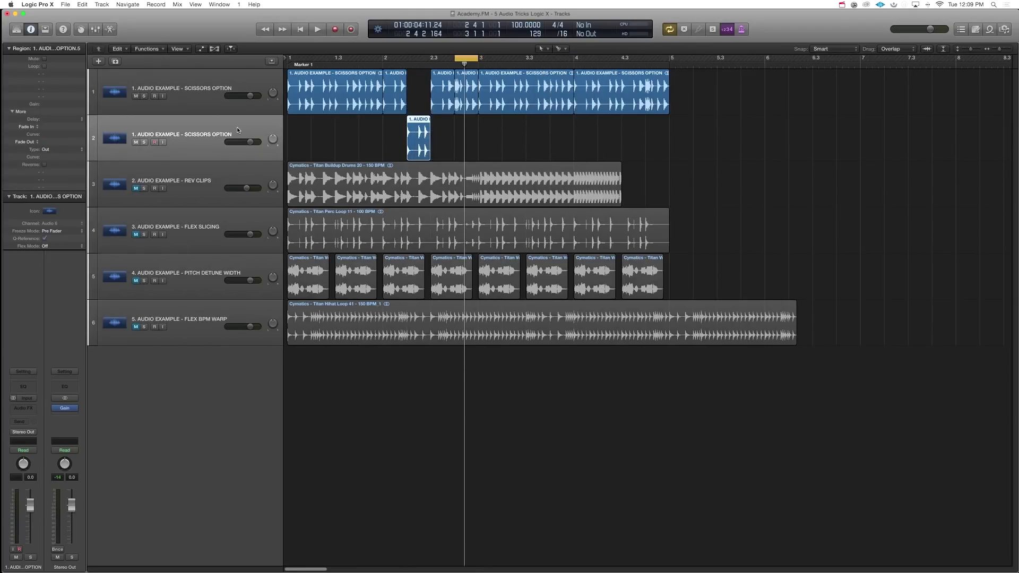
left_click(373, 148)
key("super+d")
- Move the next slice to track 3, delete the left halves of both slices, and shift them earlier
left_click_drag(443, 93, 443, 184)
left_click(443, 185, "super")
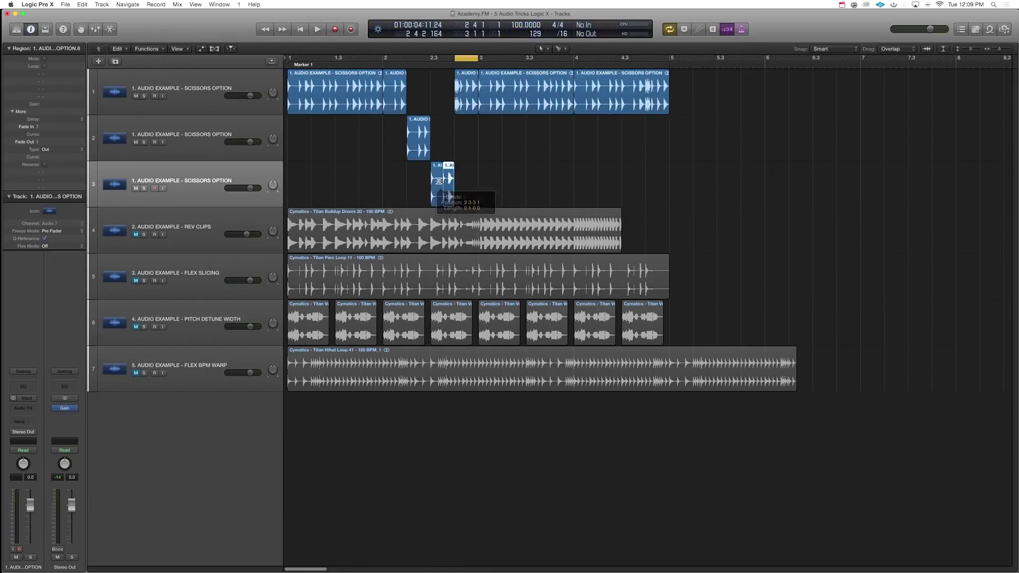
key("Delete")
left_click_drag(448, 177, 436, 180)
left_click(418, 151, "super")
key("Delete")
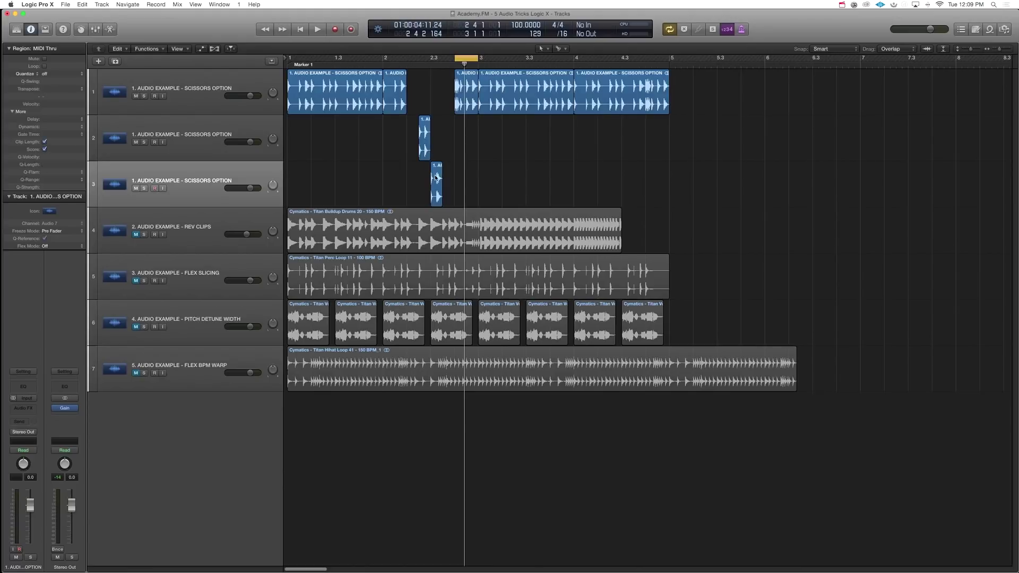
left_click_drag(434, 178, 410, 178)
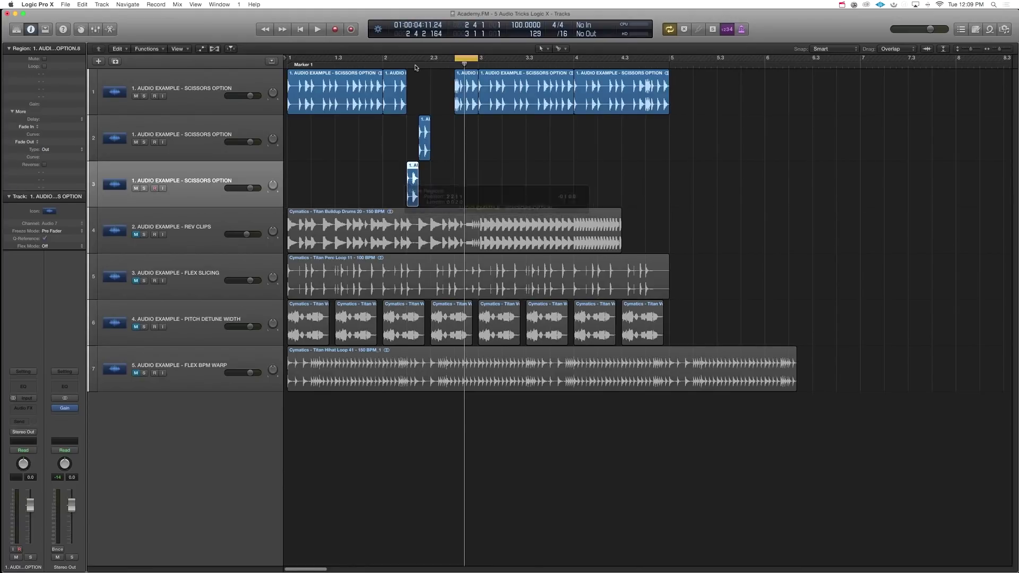
- Loop and audition the moved slices, set the cycle from bar 2 to 2.3, and split track 1 near bar 2
left_click_drag(409, 58, 424, 58)
key("space")
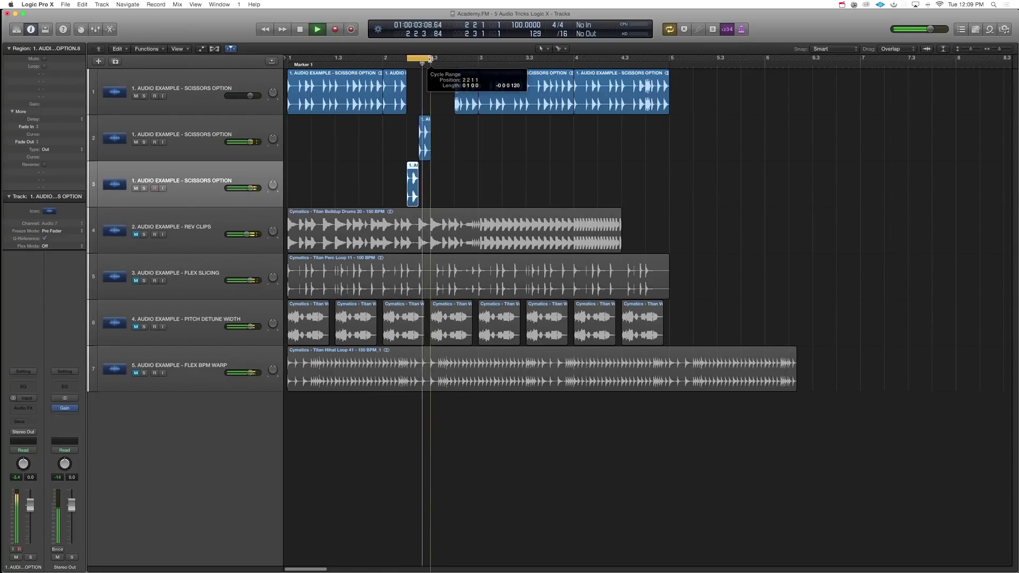
key("space")
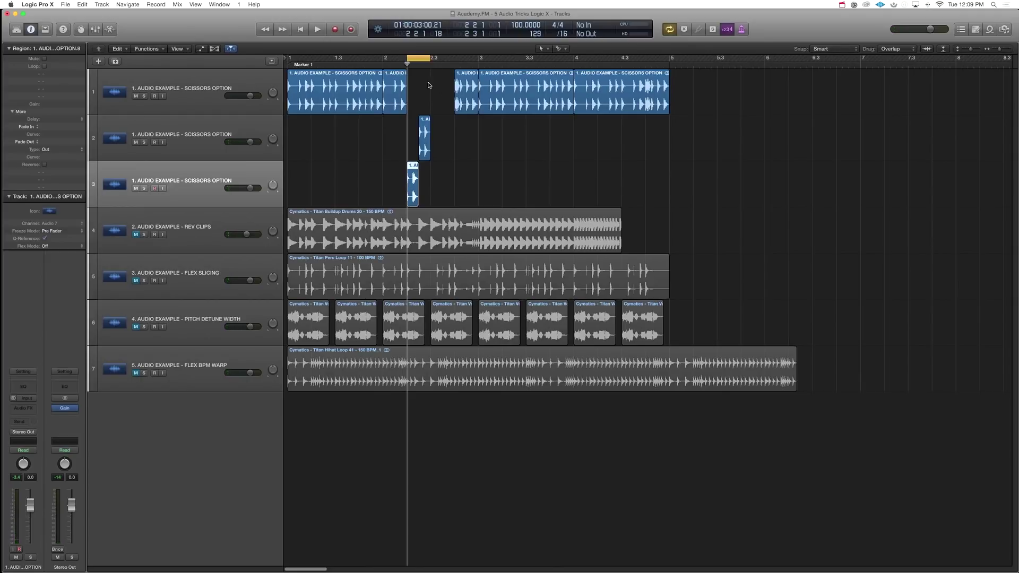
left_click_drag(385, 58, 430, 61)
left_click(396, 83)
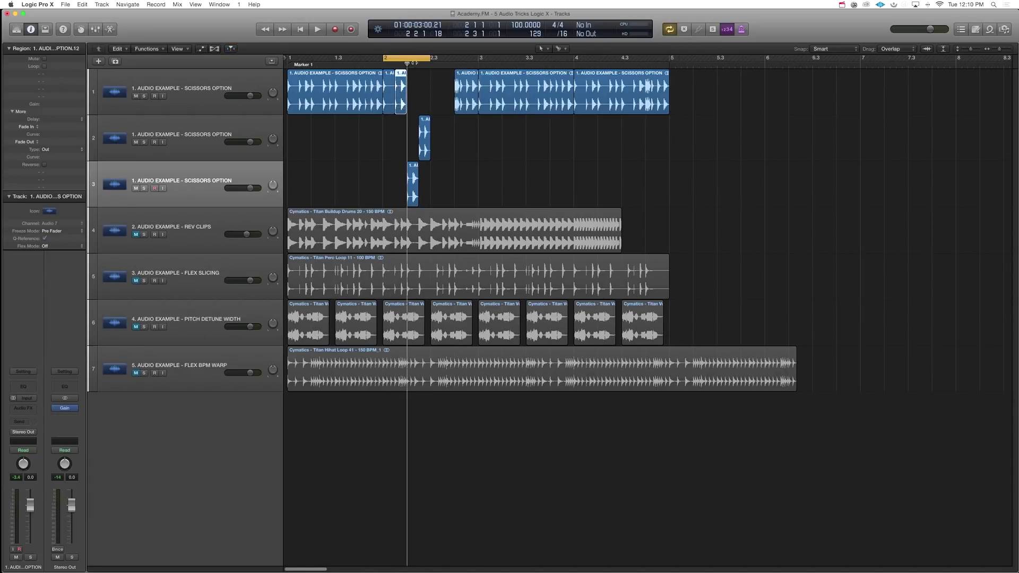
- Turn Cycle off and chop track 1's last full region into four equal pieces and shorter slices
key("c")
left_click(501, 84)
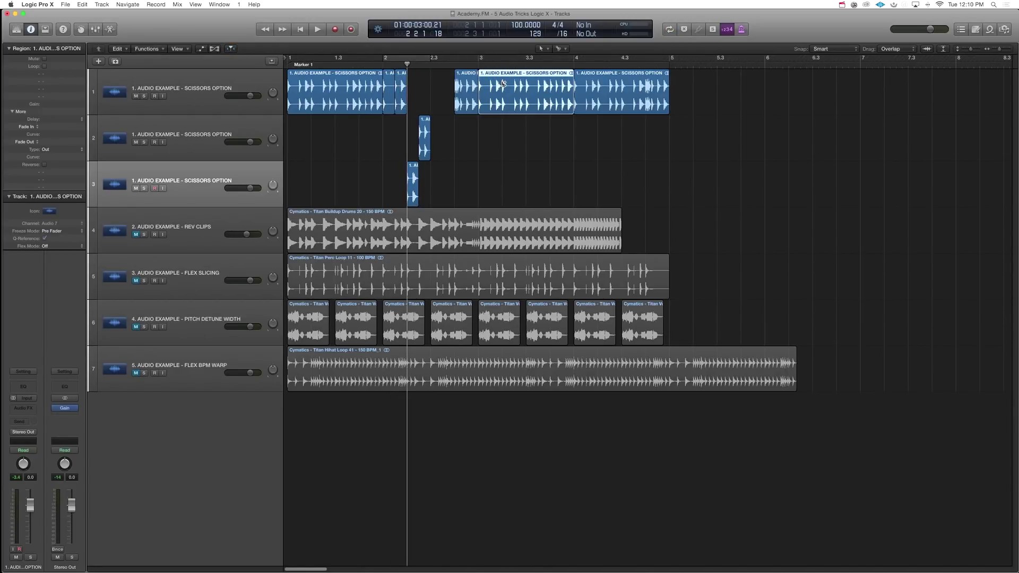
left_click(503, 83, "alt")
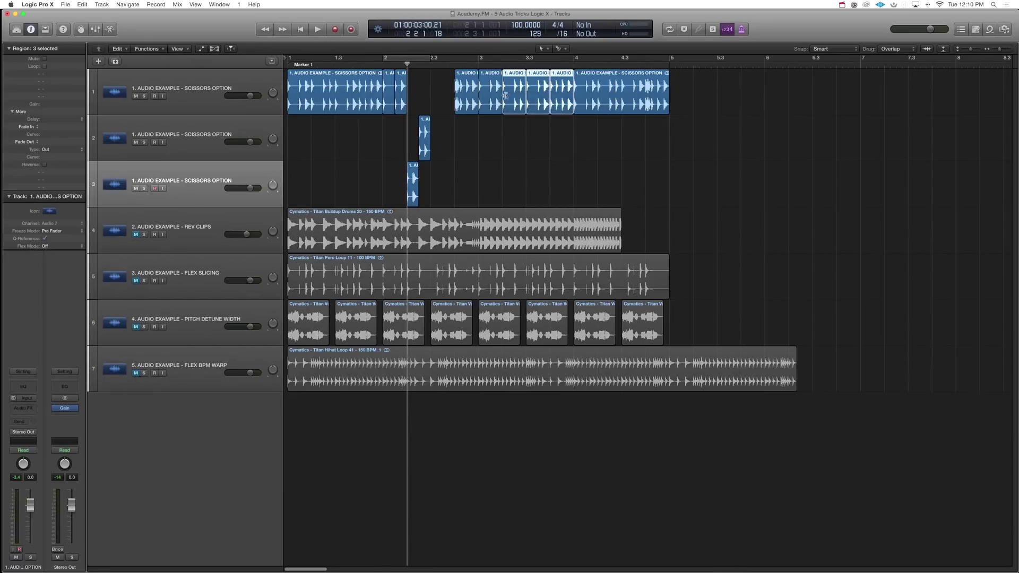
left_click(514, 87)
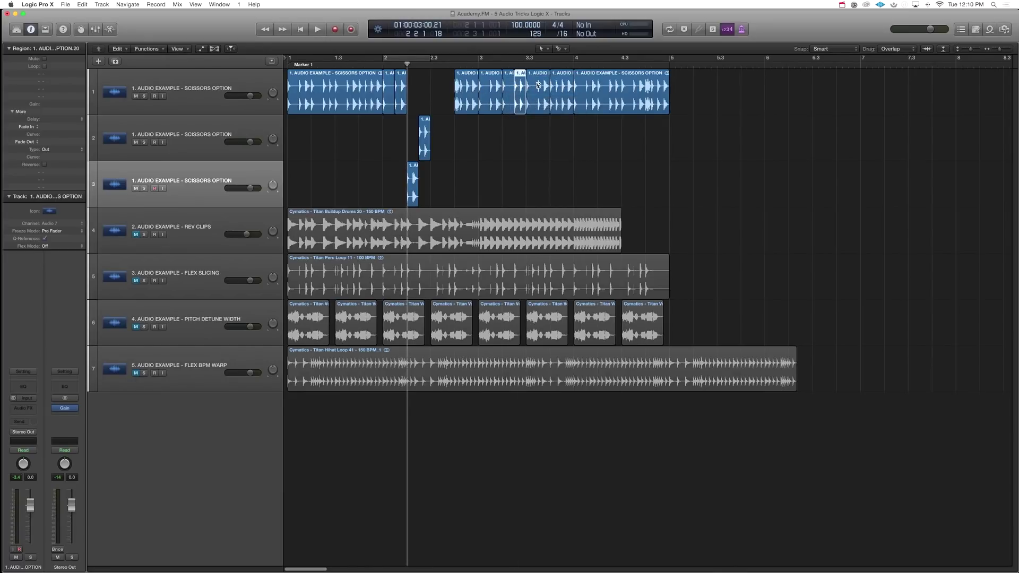
left_click(538, 85)
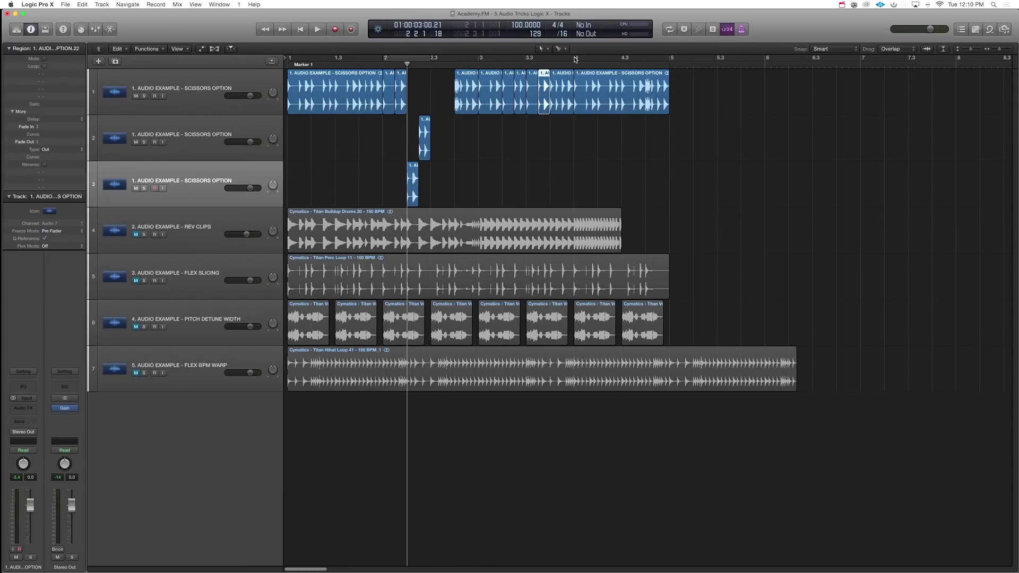
- Loop around bar 4 and cut track 1's first long region into four equal slices
key("c")
left_click_drag(577, 59, 584, 58)
left_click(359, 93)
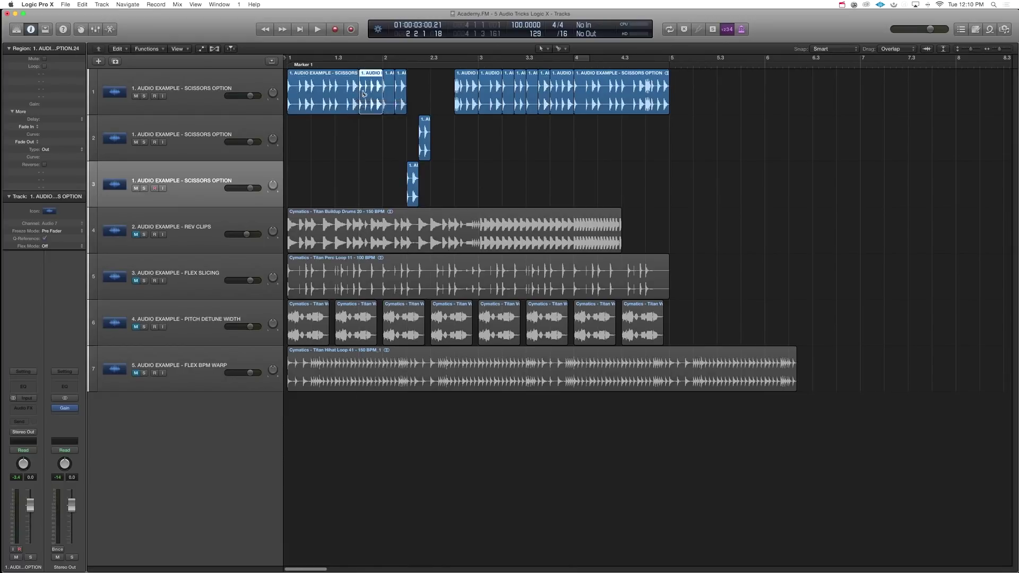
left_click(378, 93)
left_click(377, 92)
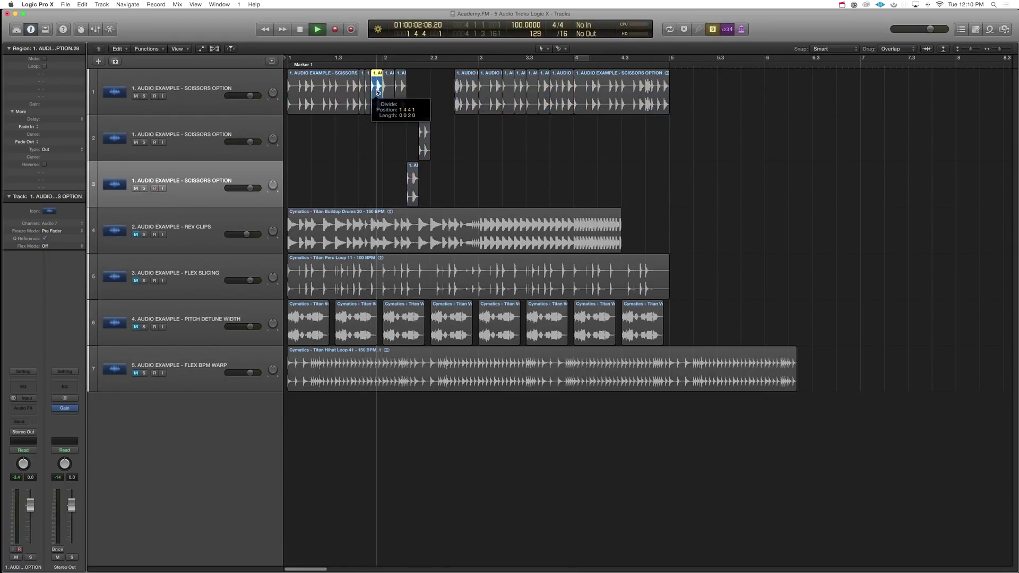
key("space")
left_click(366, 100, "alt")
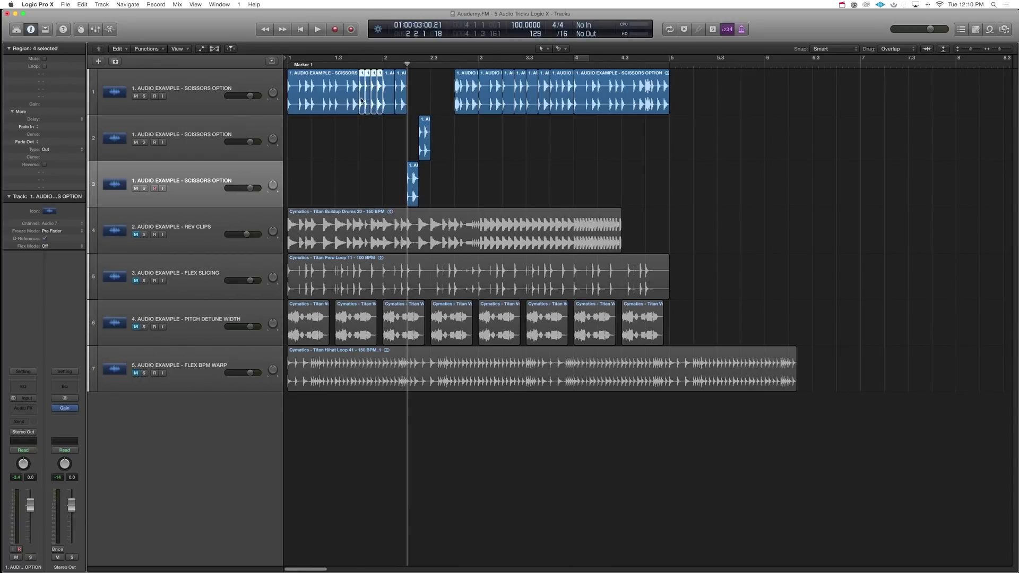
- Delete the spare Scissors Option track 3 and select the remaining spare track
left_click(192, 180)
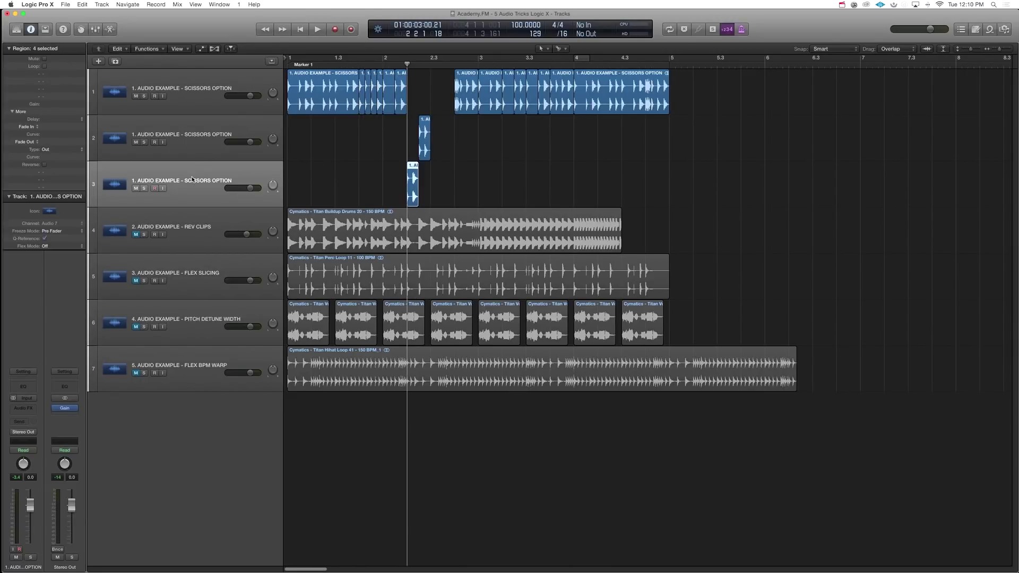
key("super+BackSpace")
left_click(255, 139)
- Delete the second spare track and mute the Scissors Option track
key("super+BackSpace")
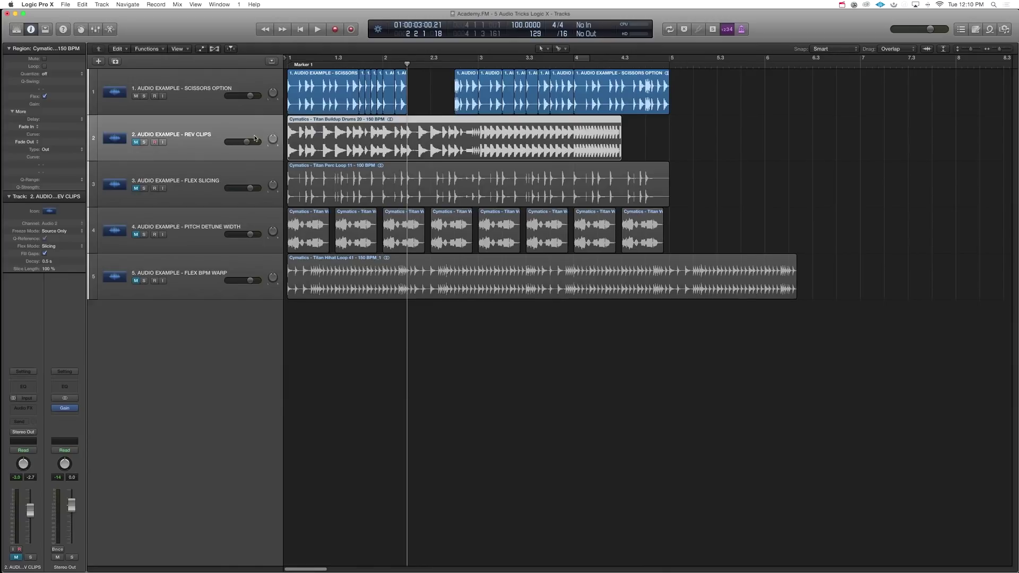
left_click_drag(690, 89, 669, 101)
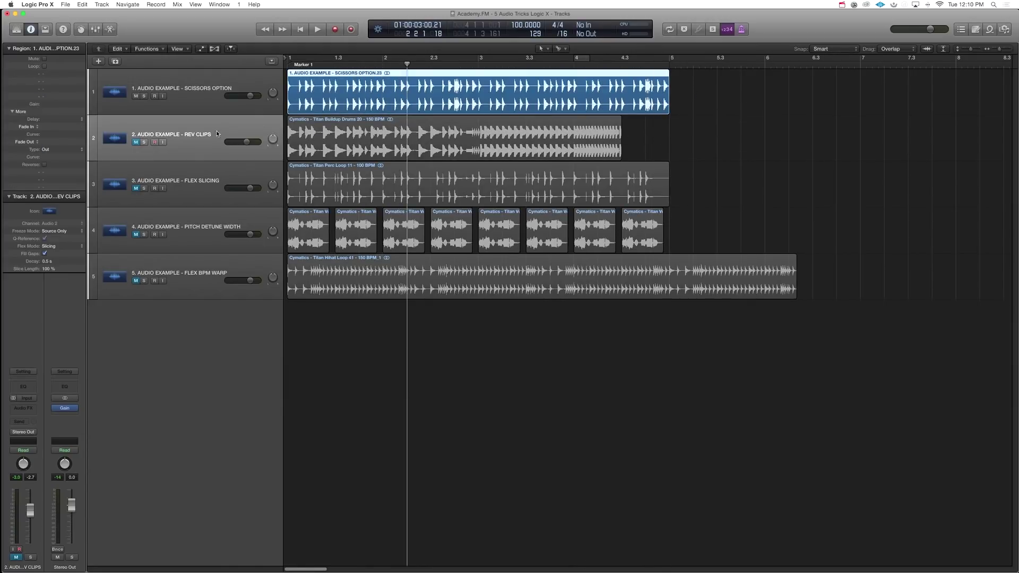
left_click(140, 118)
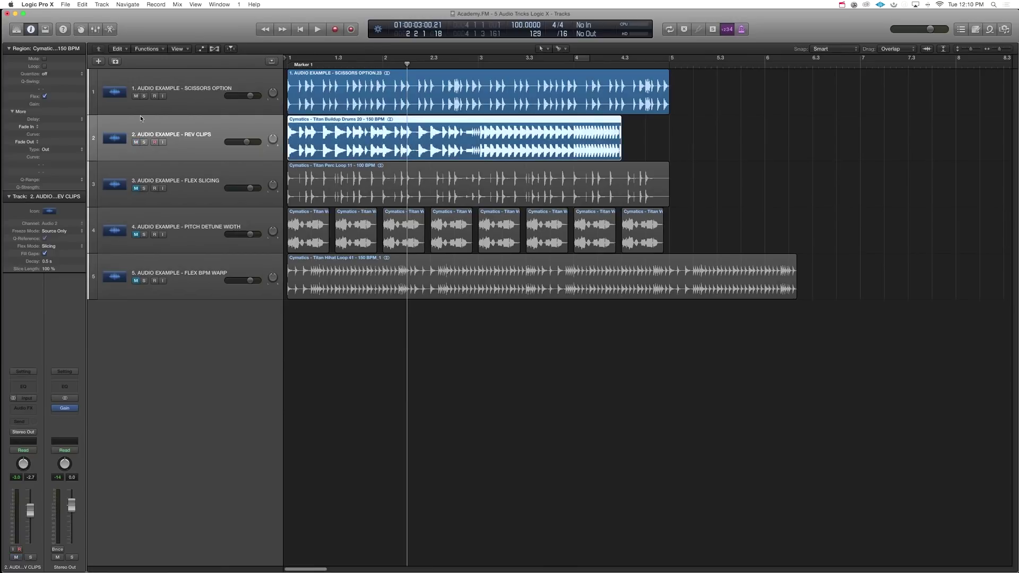
left_click(136, 96)
- Audition bars 1–5 in a loop and move the Buildup Drums region to start at bar 2
left_click_drag(289, 61, 670, 61)
key("space")
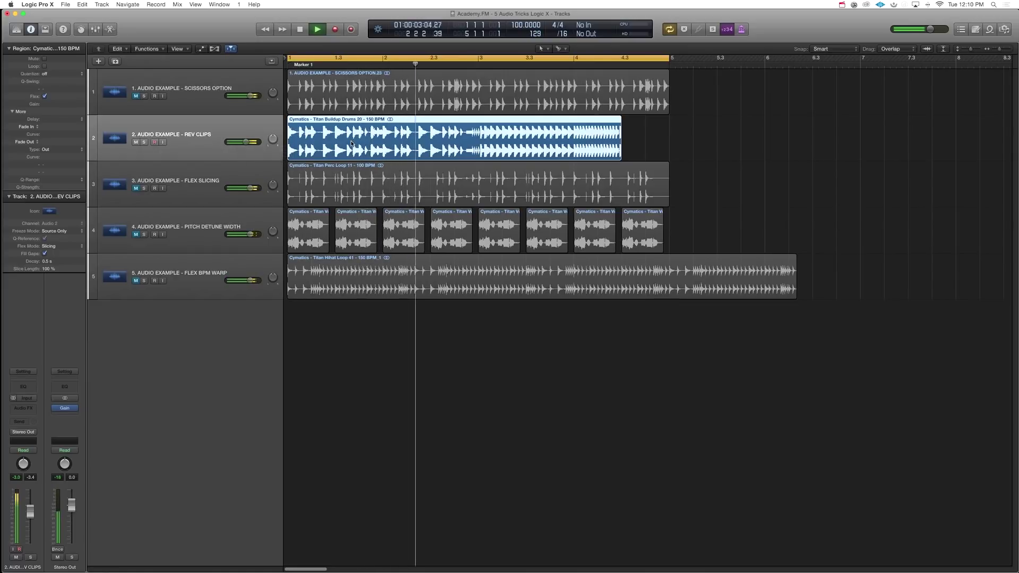
key("space")
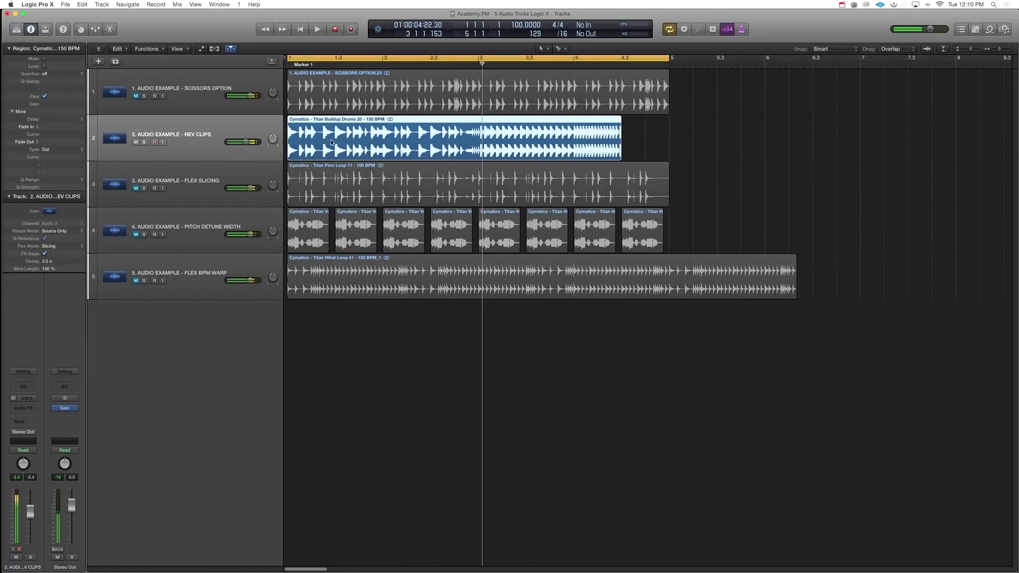
left_click_drag(350, 144, 429, 140)
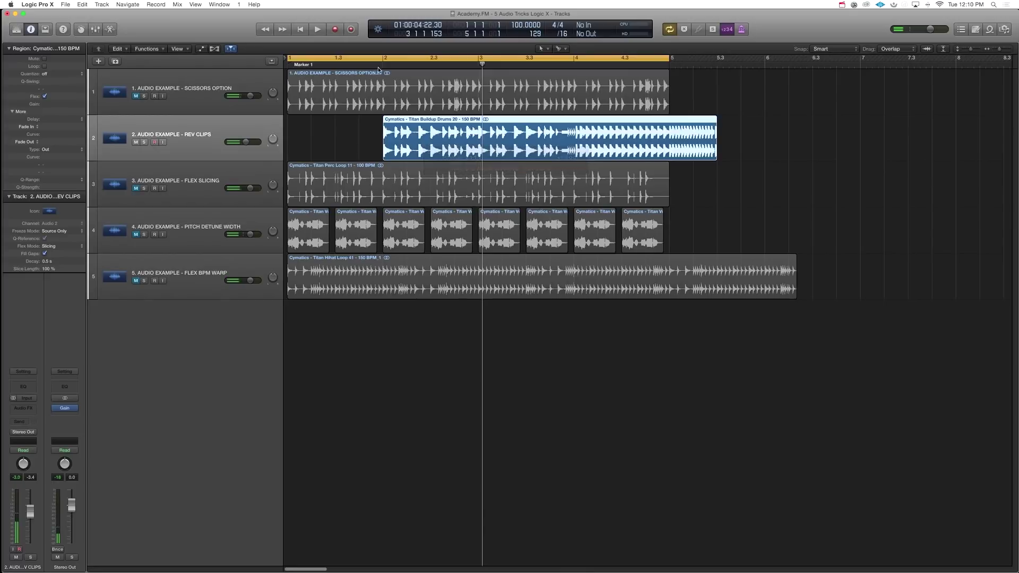
- Set a 1.4–5.3 cycle, split off the Buildup Drums region's opening slice, and select it
left_click(368, 59)
left_click_drag(360, 59, 718, 75)
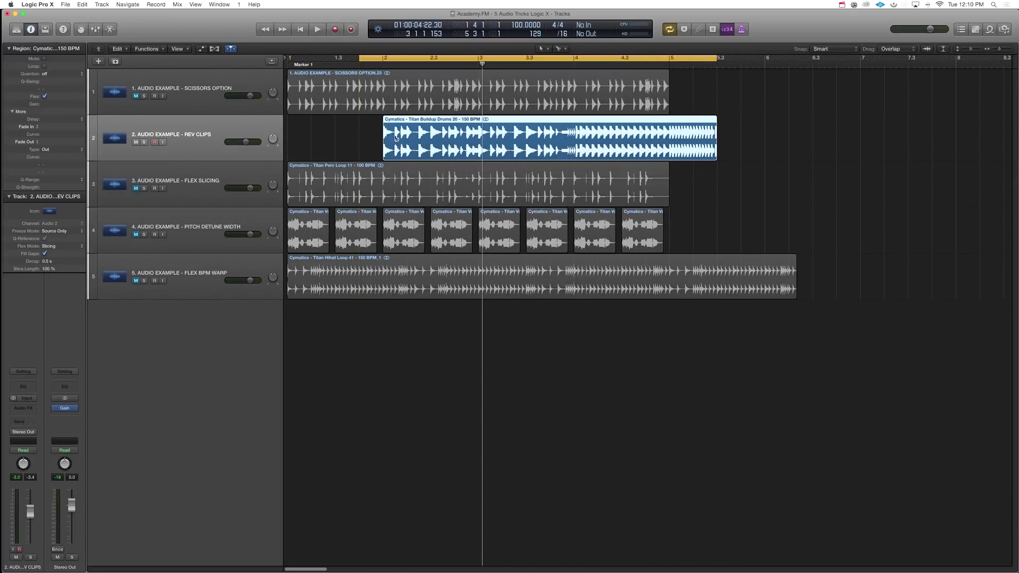
left_click(395, 137)
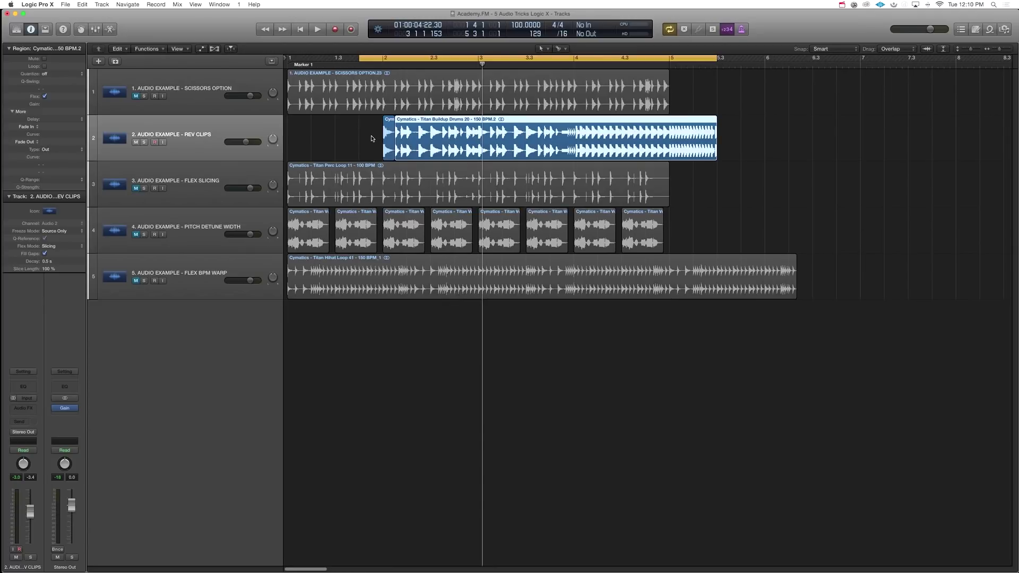
left_click(389, 137)
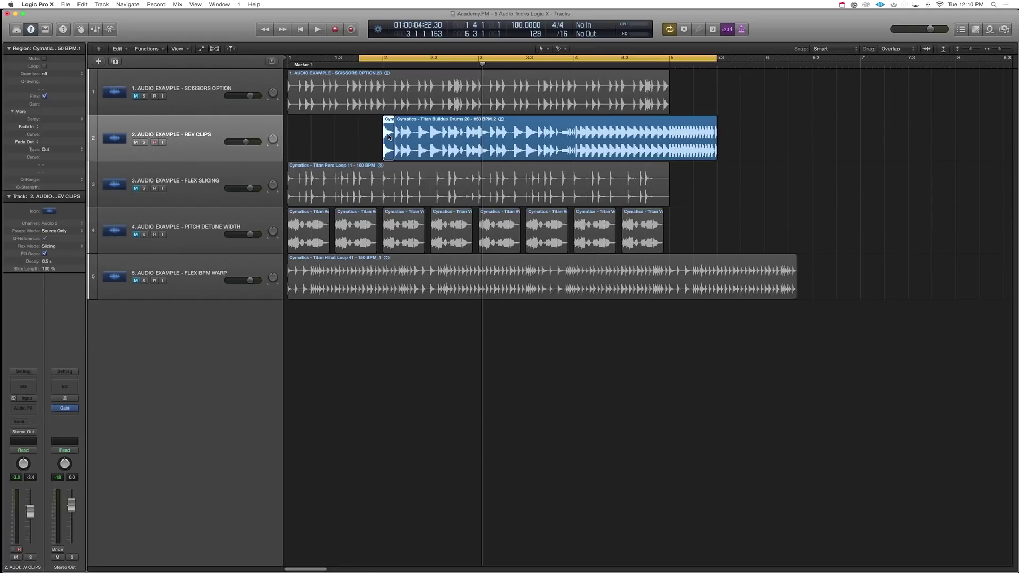
- Bounce the opening slice in place to a REV CLIPS_bip track, nudge it earlier, and open its waveform
key("ctrl+b")
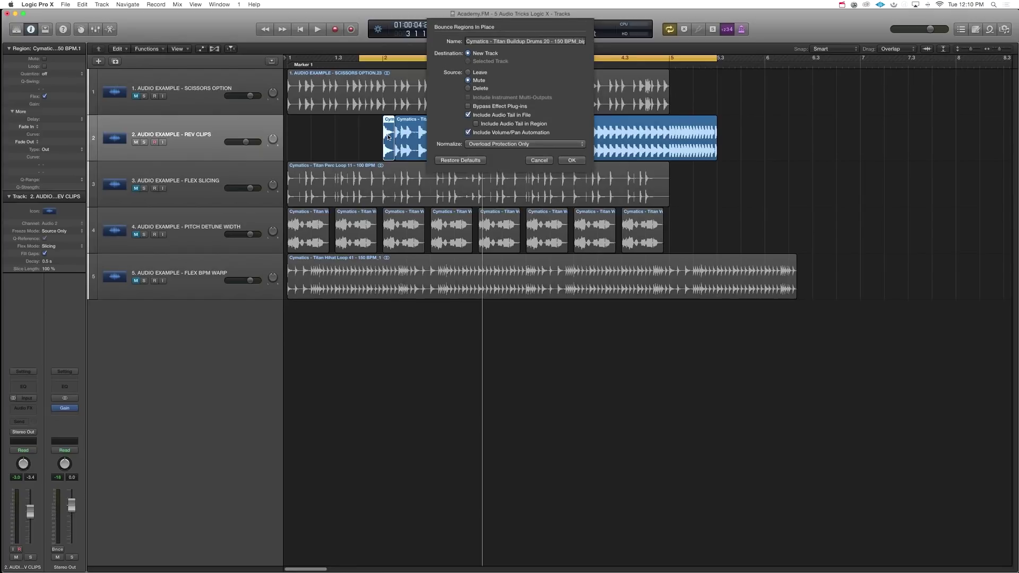
key("Return")
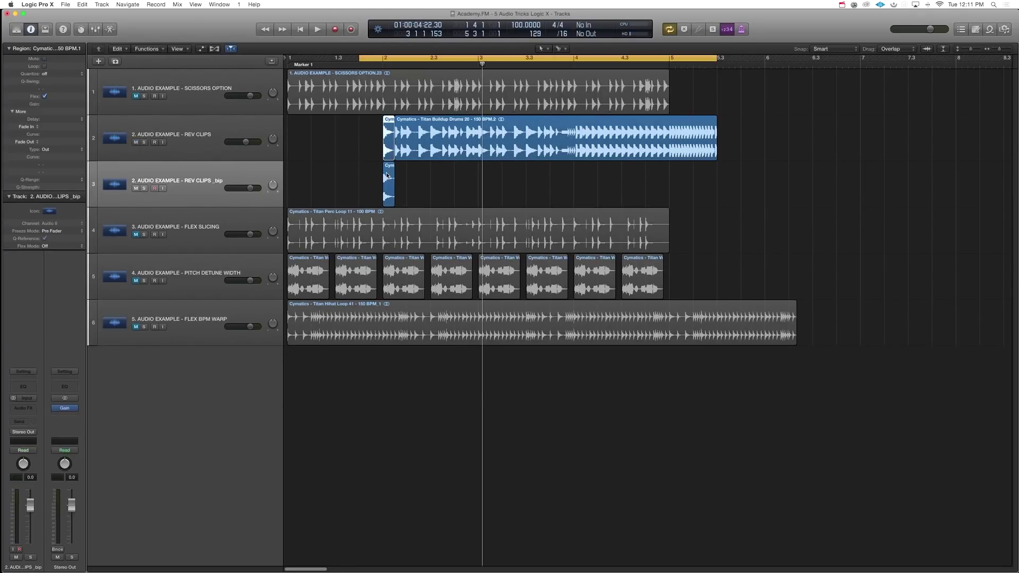
left_click_drag(388, 171, 376, 170)
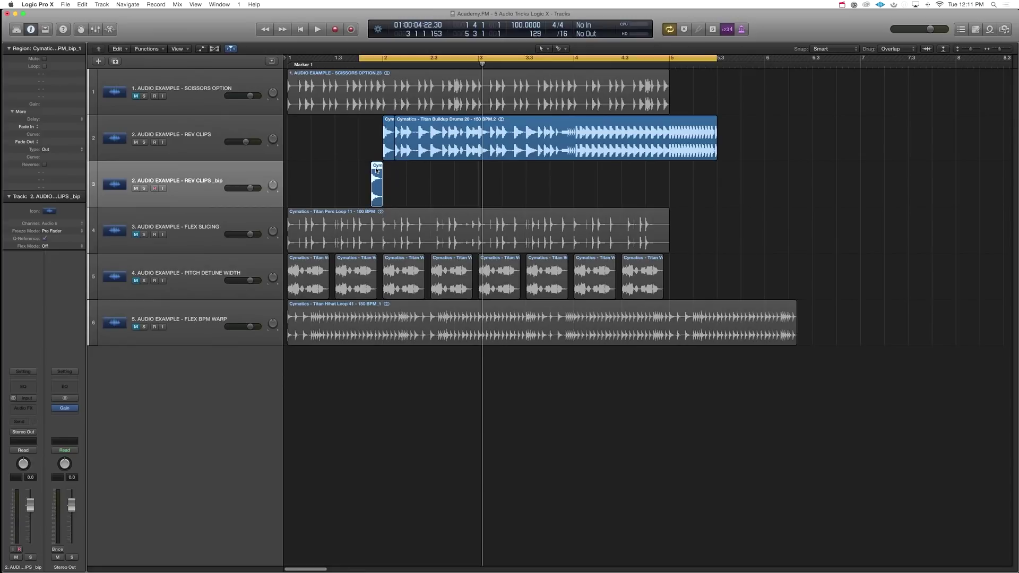
double_click(376, 171)
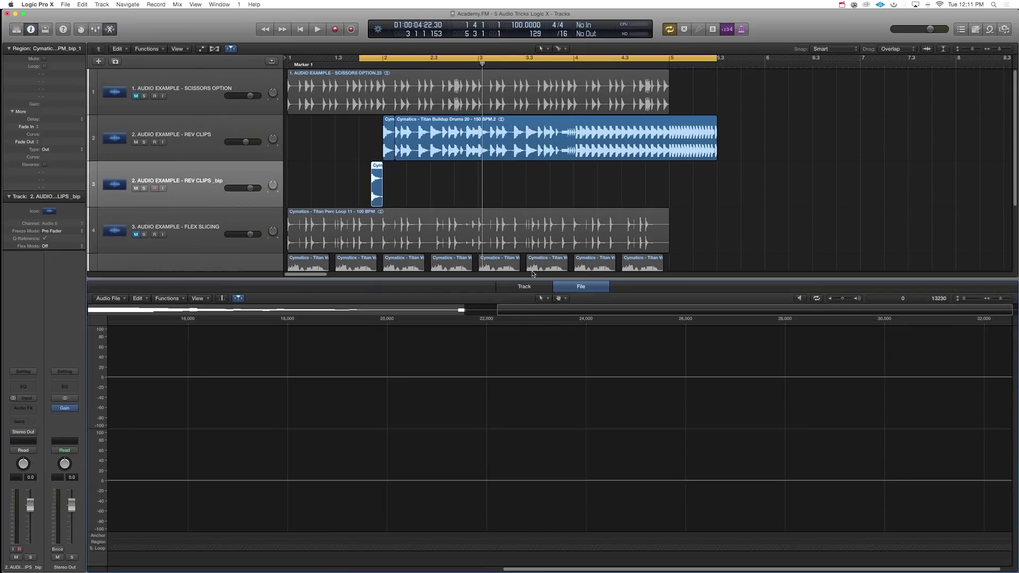
- Apply Functions > Reverse to the bounced clip, close the editor, and play it back
left_click(166, 298)
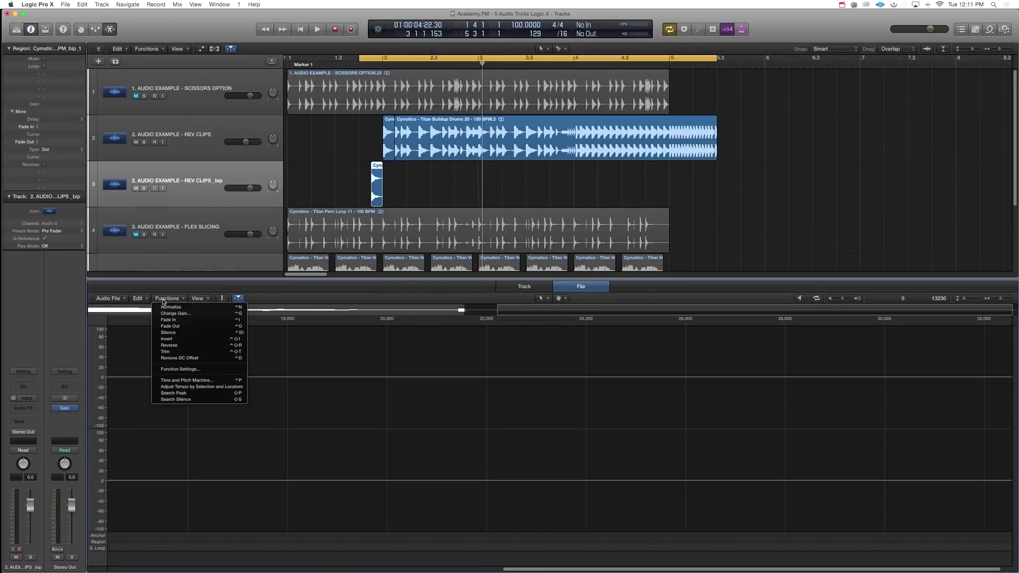
left_click(168, 345)
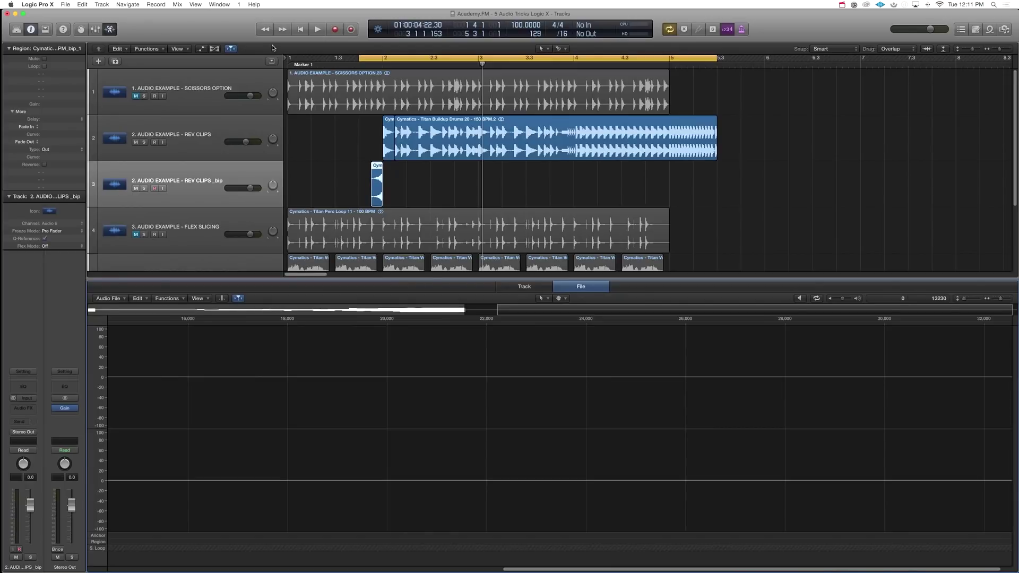
key("e")
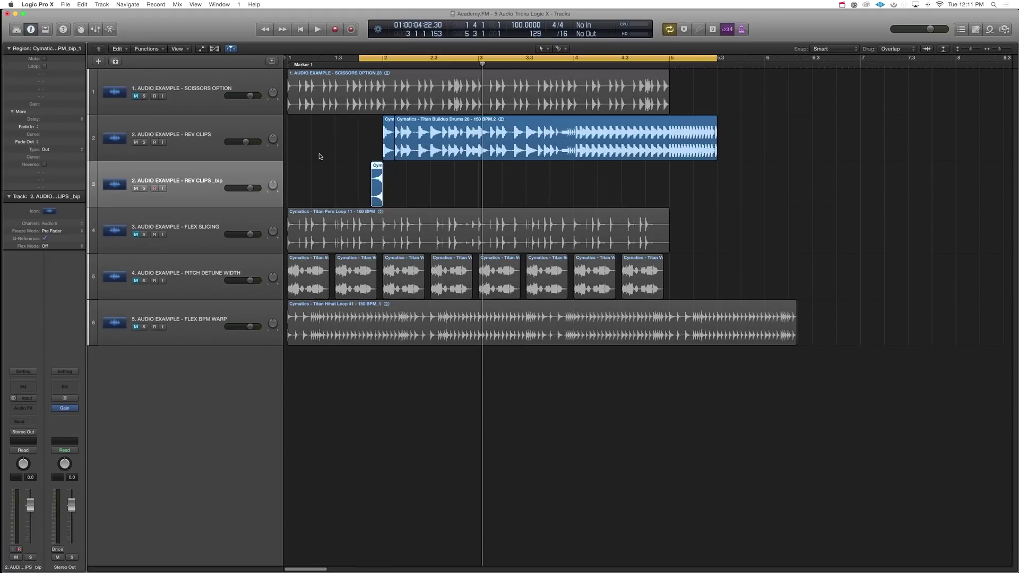
key("space")
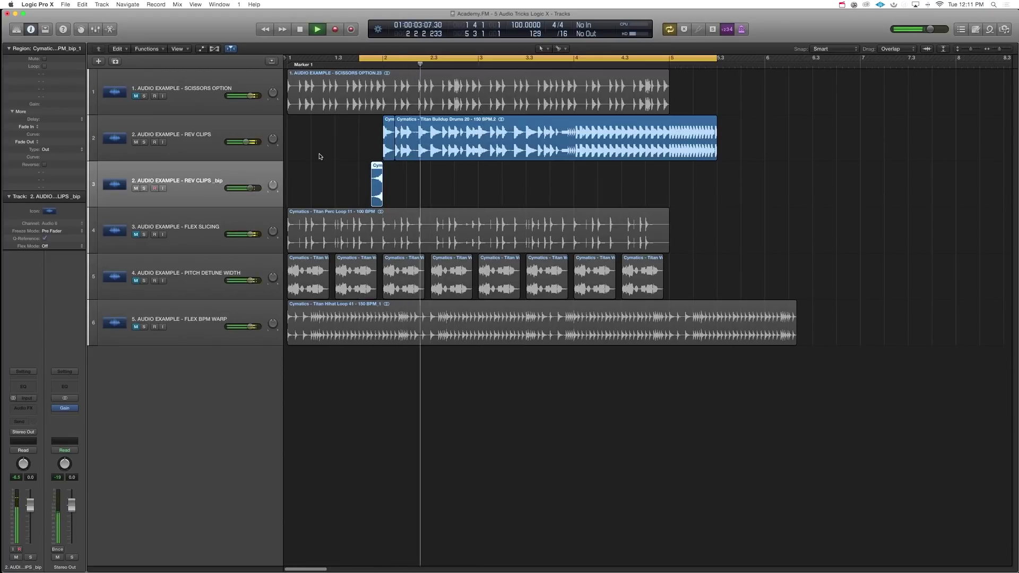
- Place a copy of the reversed clip just before bar 3 and audition both clips
key("space")
left_click(390, 171)
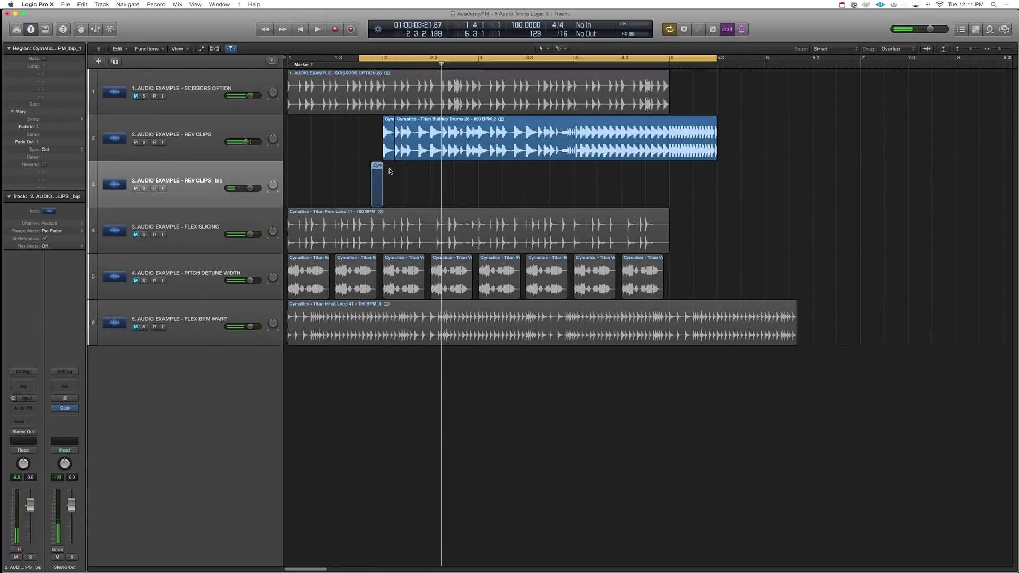
left_click_drag(377, 183, 472, 181)
key("space")
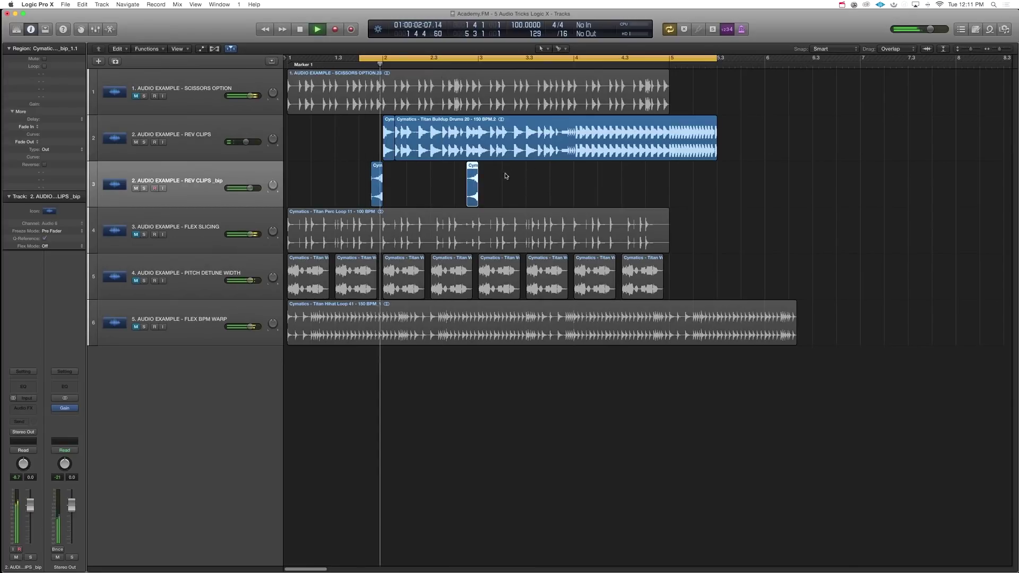
left_click(441, 164)
key("space")
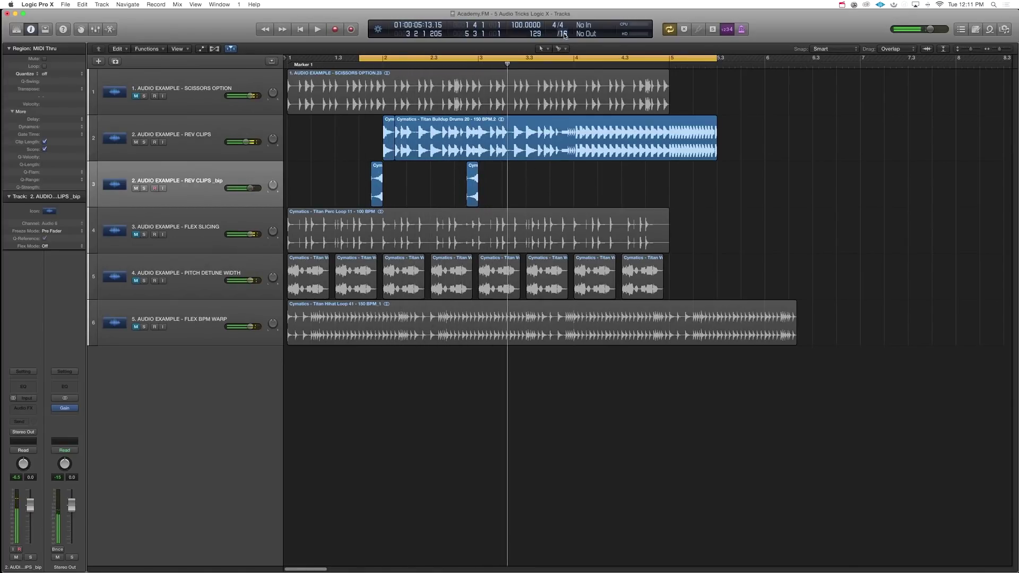
- With the Fade Tool, give the copied clip a fade-out of 20 and fade-in of 80, then play
left_click(560, 48)
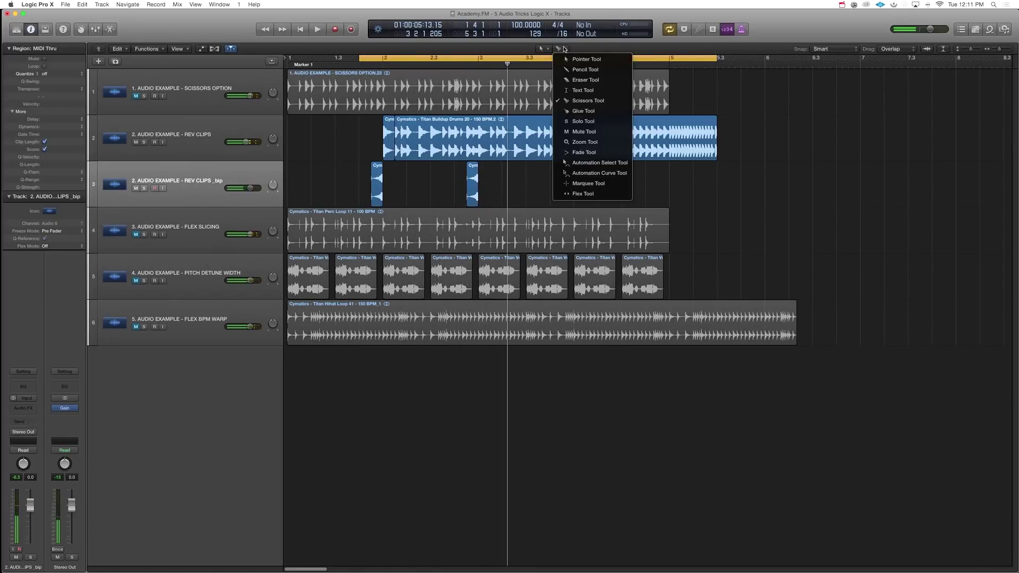
left_click(587, 153)
left_click(477, 182)
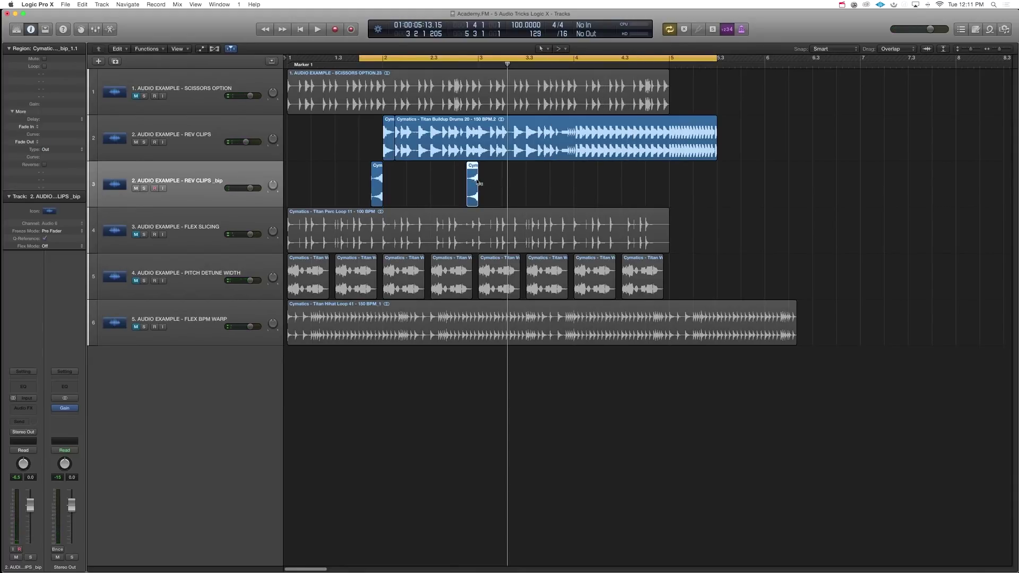
key("super+Right")
key("super+Right")
key("super+Right")
left_click_drag(493, 181, 495, 180)
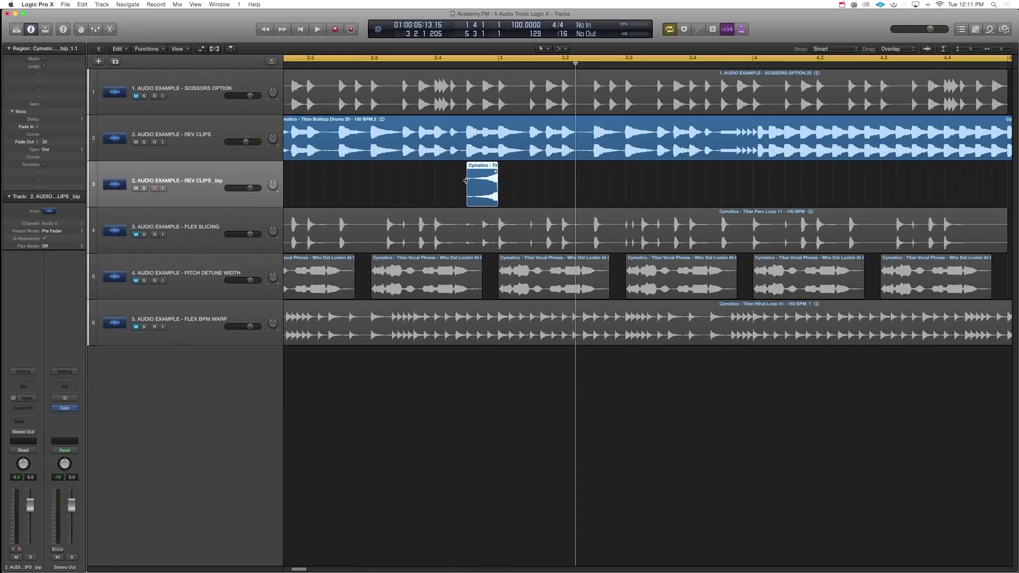
left_click_drag(467, 180, 474, 181)
key("space")
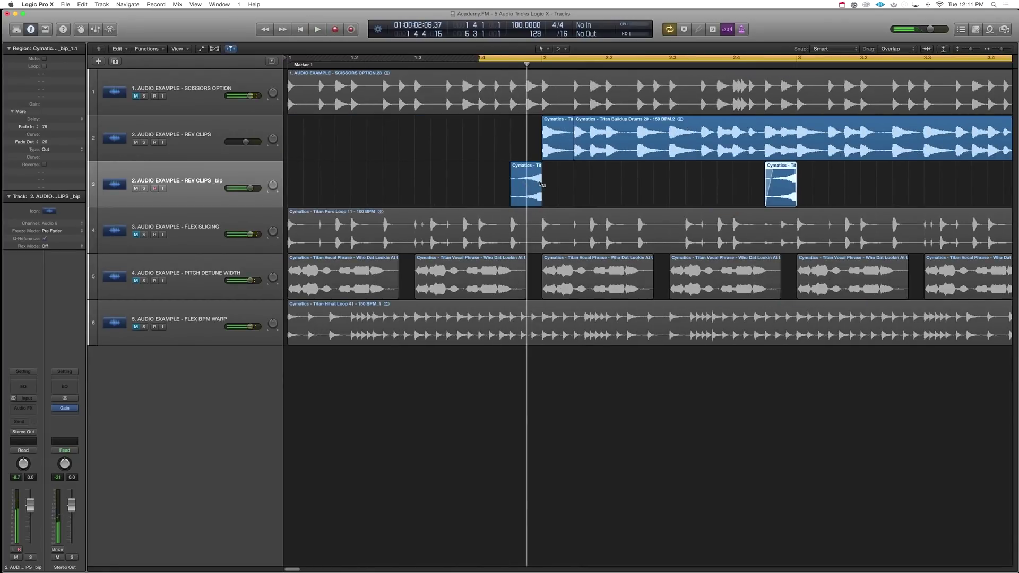
- Add a fade-in to the first reversed clip, play, and zoom out until all tracks fit
left_click(541, 181)
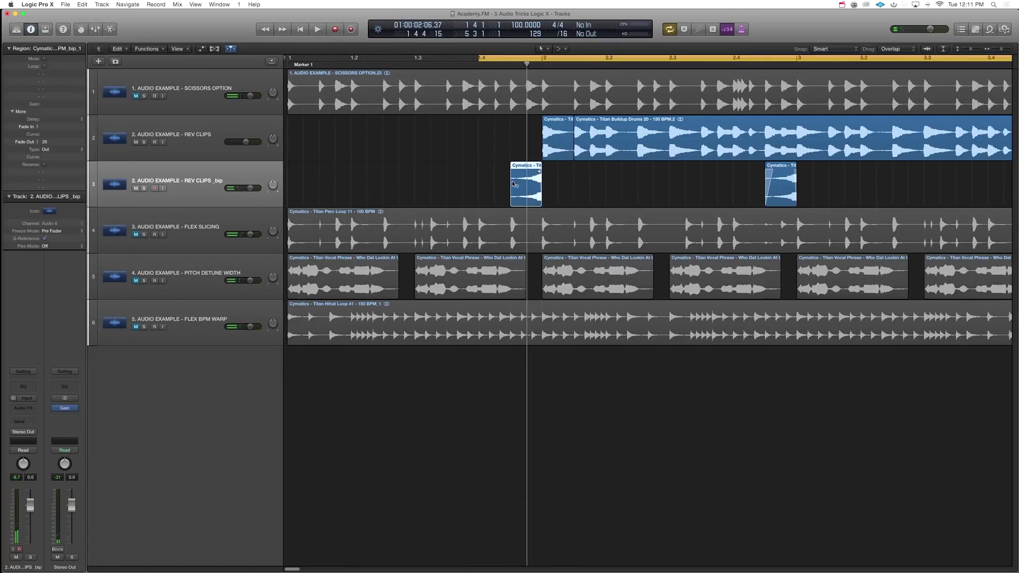
left_click_drag(513, 181, 518, 181)
key("space")
key("super+Left")
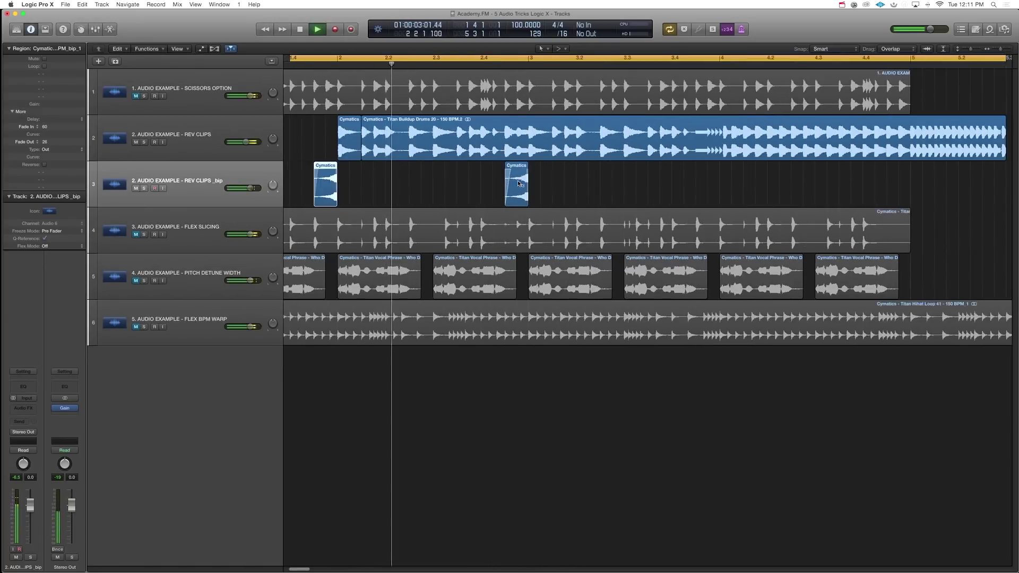
key("super+Up")
key("super+Left")
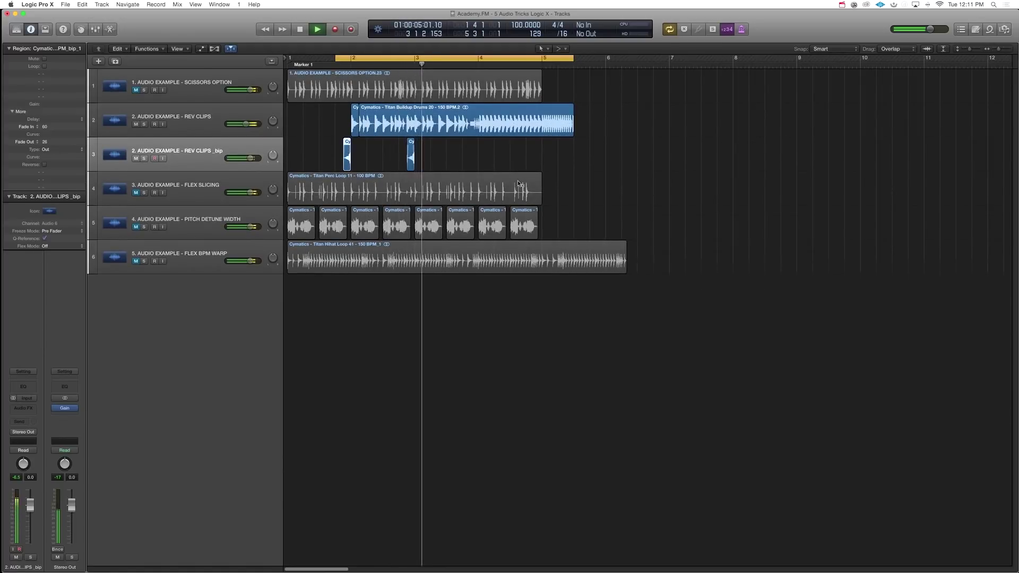
- Shrink the track heights, stop playback and delete the REV CLIPS _bip track
key("super+Up")
key("super+Up")
key("space")
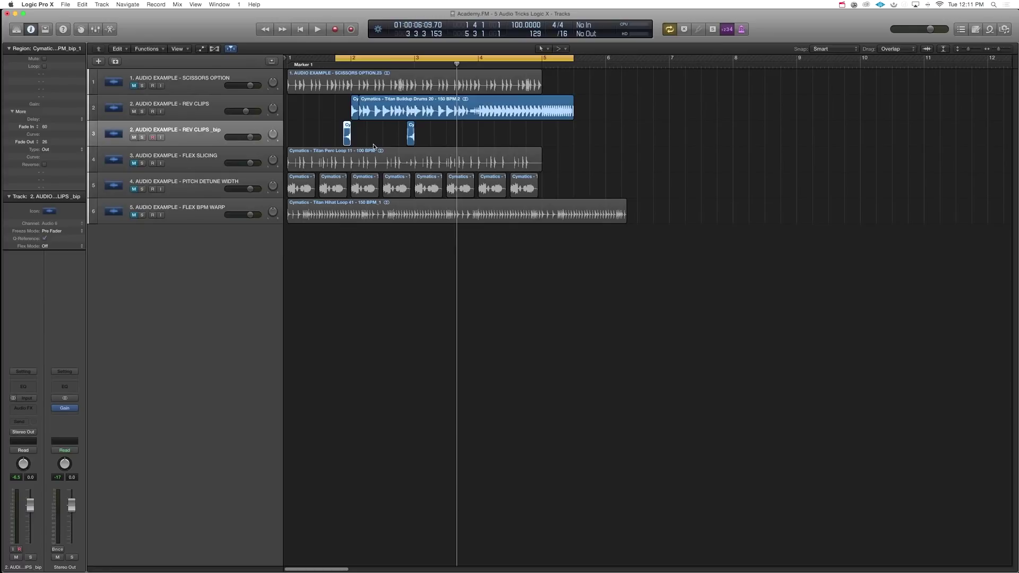
key("super+BackSpace")
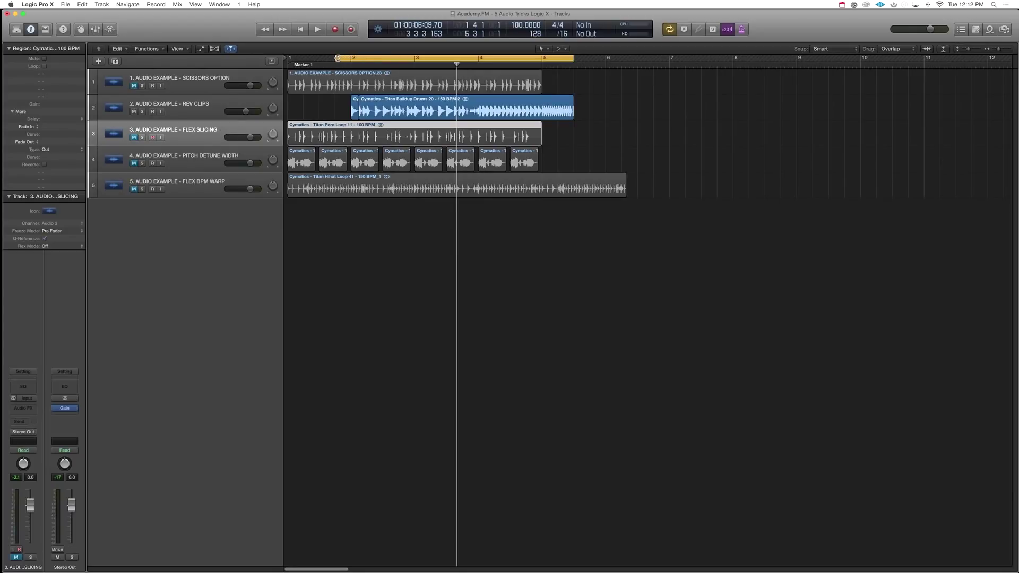
- Set the cycle range to bars 1–5 and move both REV CLIPS regions to bar 1
left_click_drag(346, 58, 288, 58)
left_click_drag(574, 59, 541, 59)
mouse_move(325, 108)
left_mouse_down()
mouse_move(353, 106)
mouse_move(320, 106)
left_mouse_up()
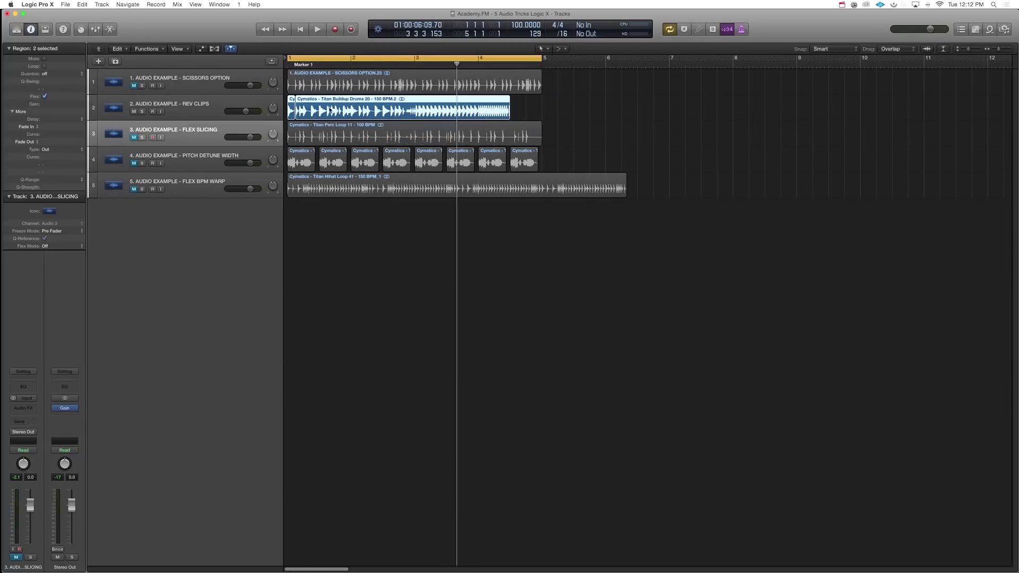
- Audition the Titan Perc Loop 11 region from bar 1 and show flex controls on every track
left_click(193, 132)
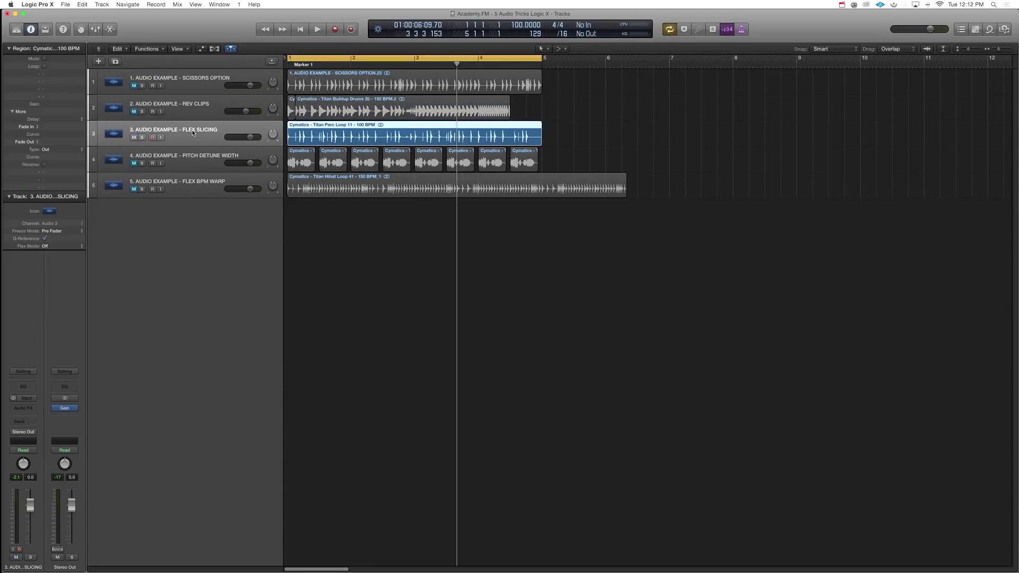
key("space")
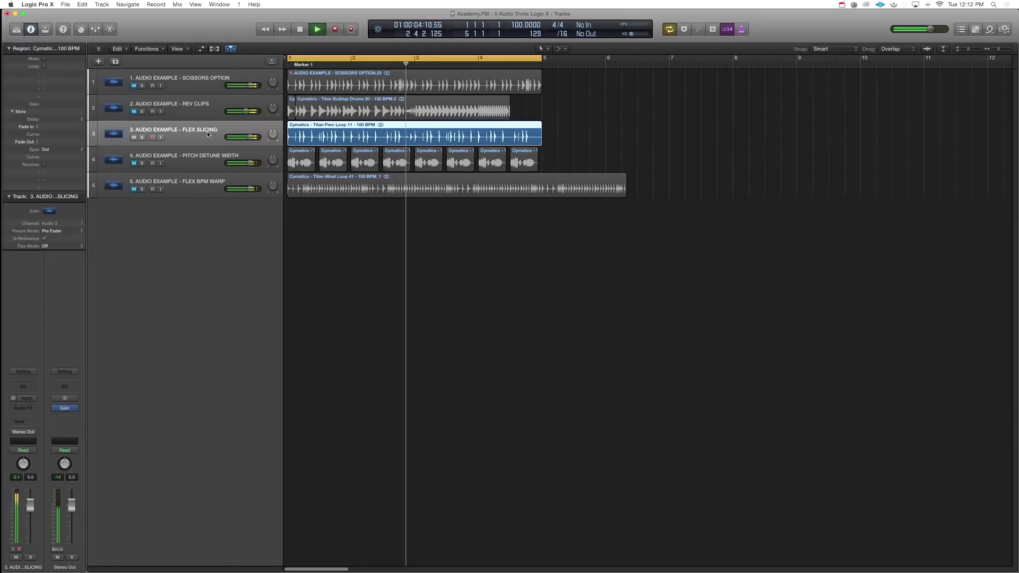
key("space")
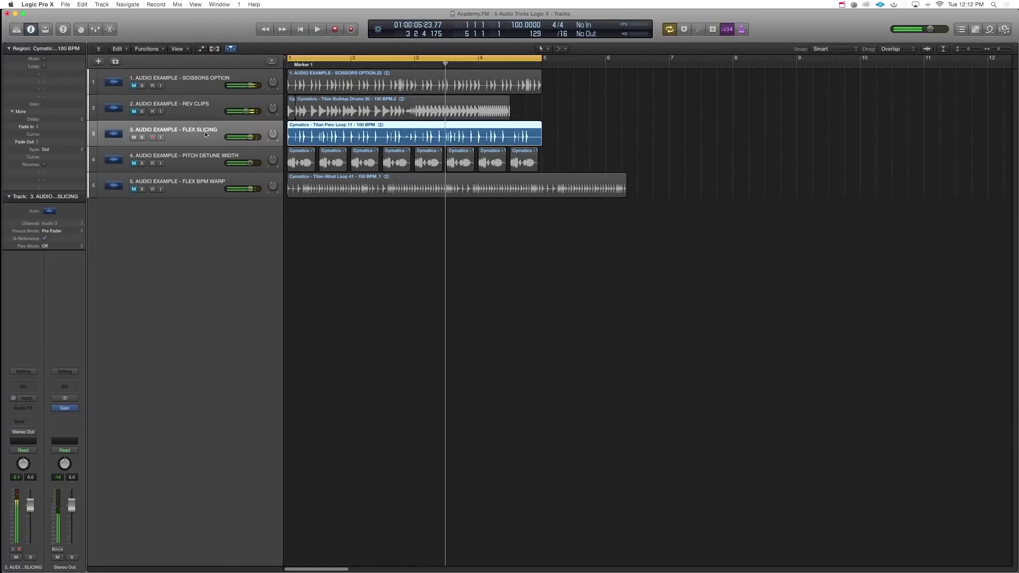
key("super+f")
key("shift+space")
key("space")
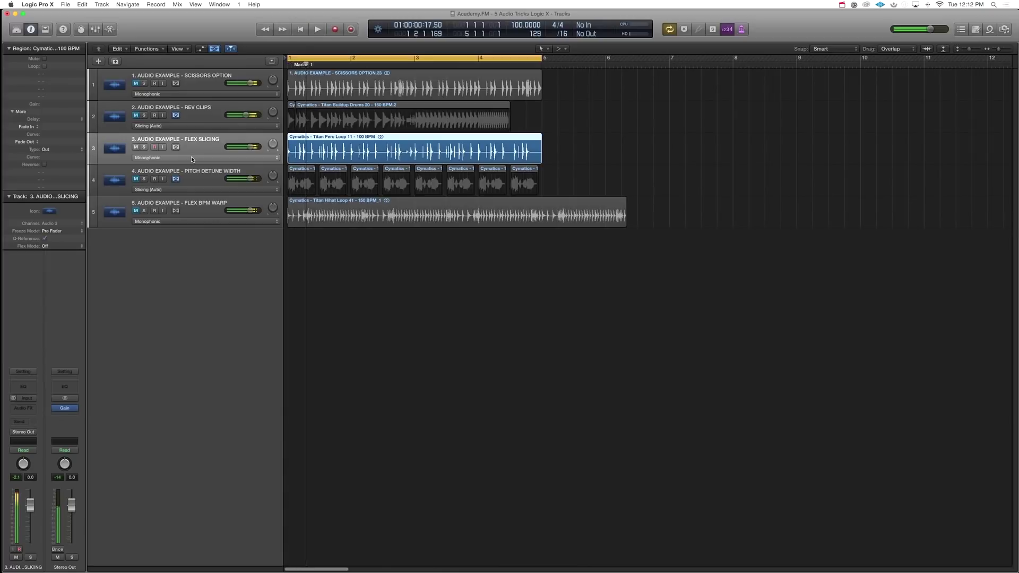
- Set the FLEX SLICING track's flex mode to Slicing and play the sliced loop
left_click(197, 157)
left_click(193, 158)
key("shift+space")
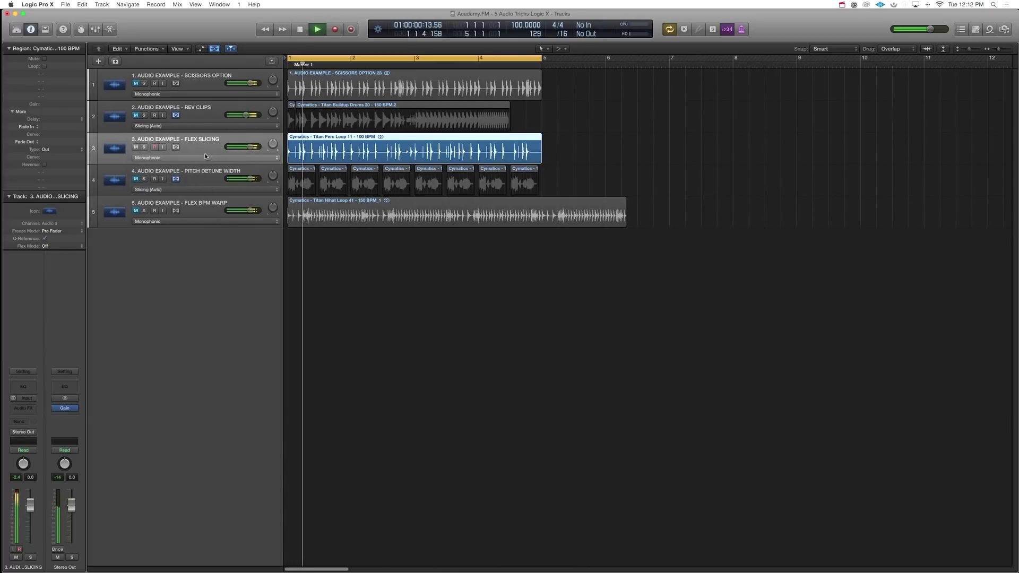
left_click(205, 157)
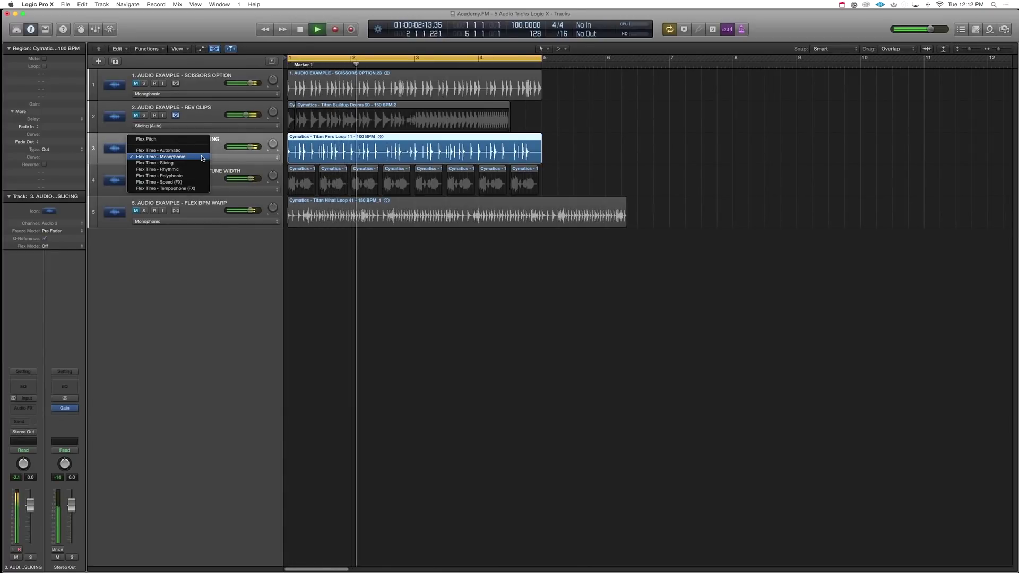
left_click(219, 140)
key("space")
left_click(225, 157)
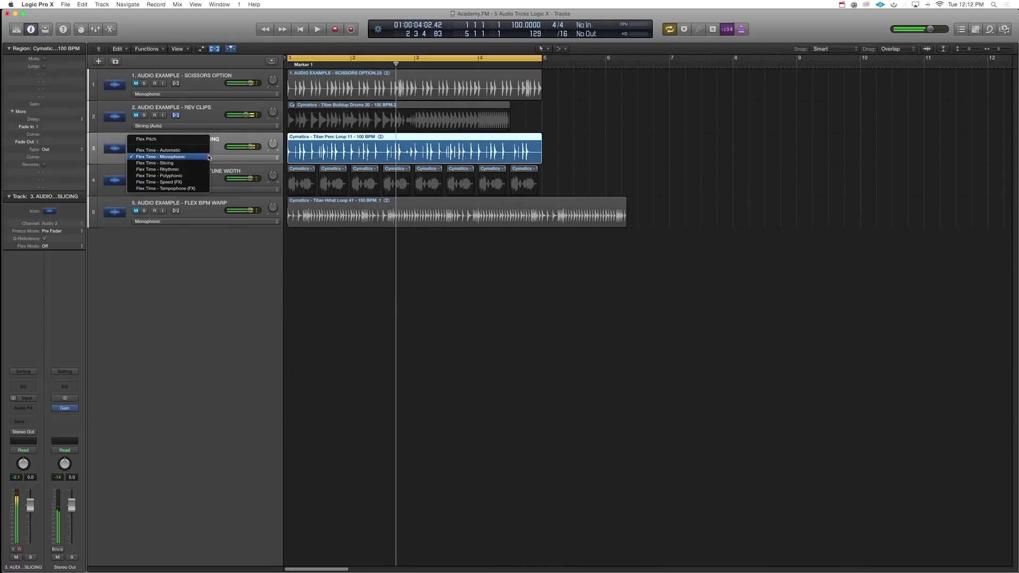
left_click(231, 155)
key("shift+space")
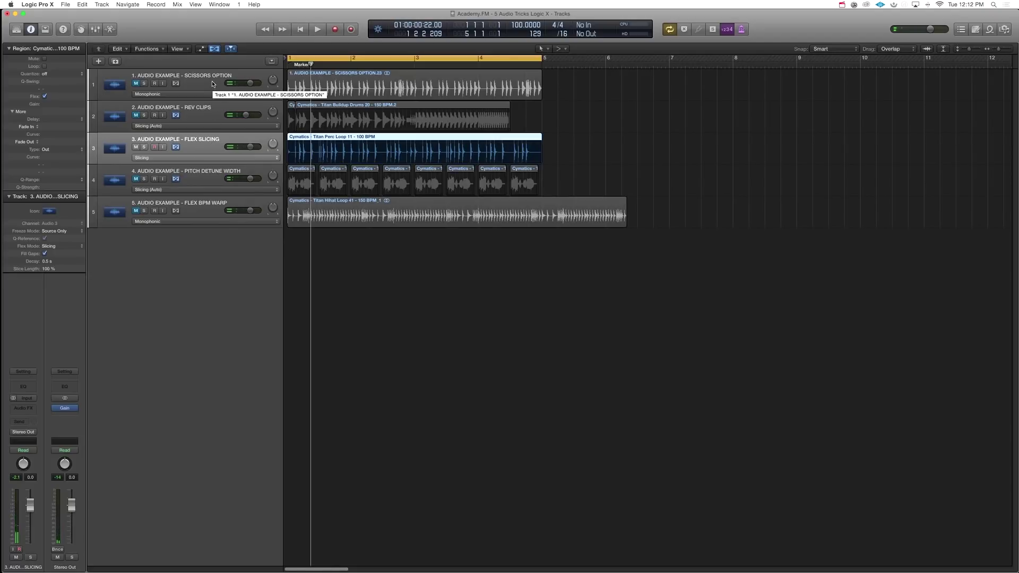
- Move the SCISSORS OPTION track below REV CLIPS and zoom in on the opening beat
left_click_drag(211, 80, 220, 122)
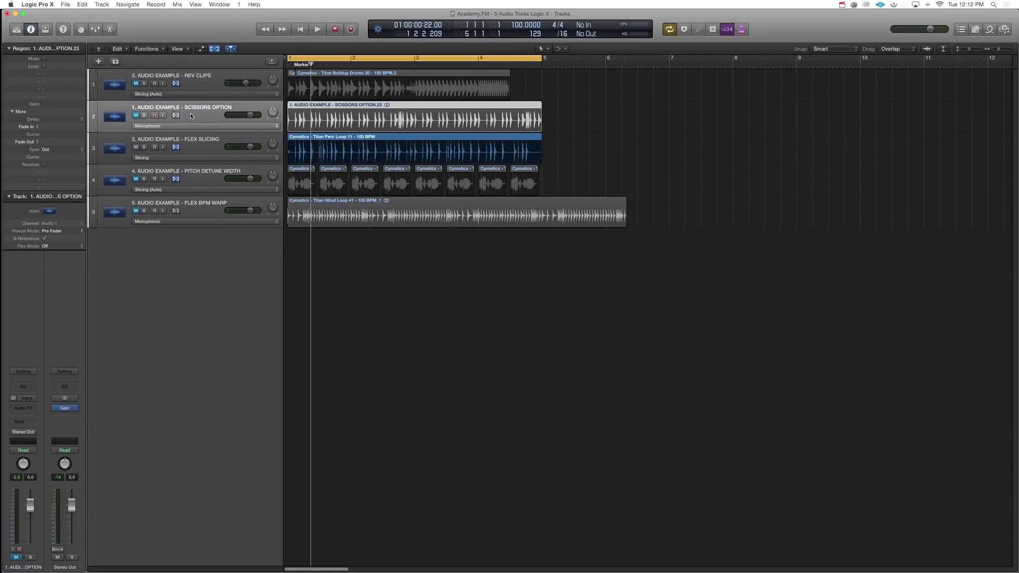
left_click(202, 149)
key("super+Right")
key("super+Right")
key("super+Right")
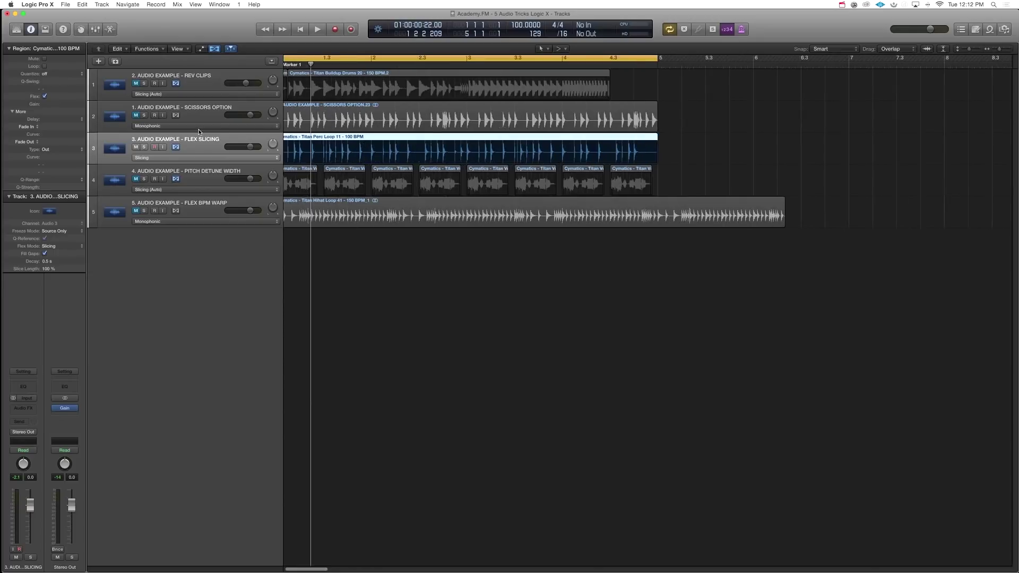
key("super+Right")
key("super+Right")
key("Return")
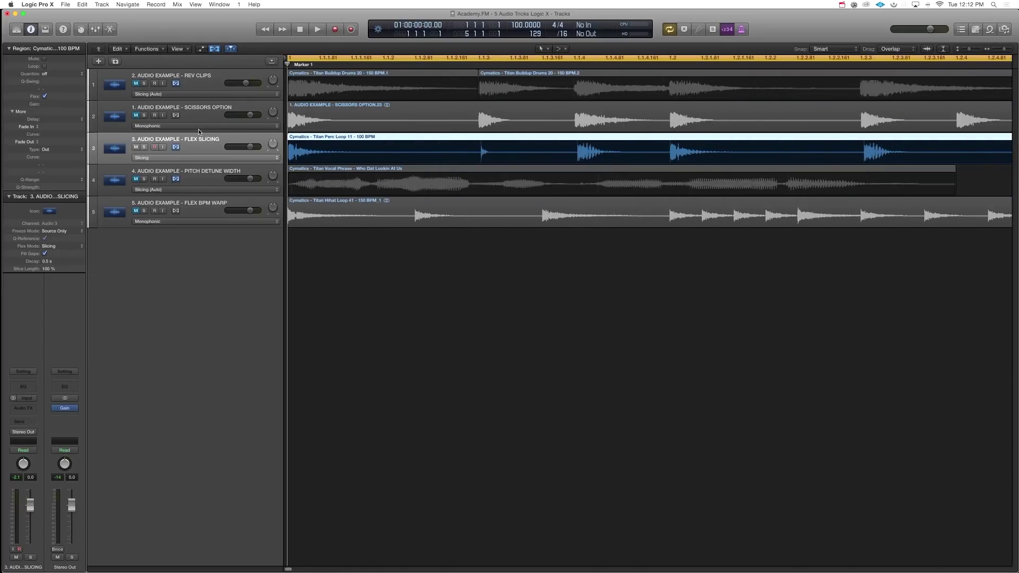
- Make SCISSORS OPTION the active track, zoom to the first transient and select the Titan Perc Loop 11 region
left_click(138, 118, "shift")
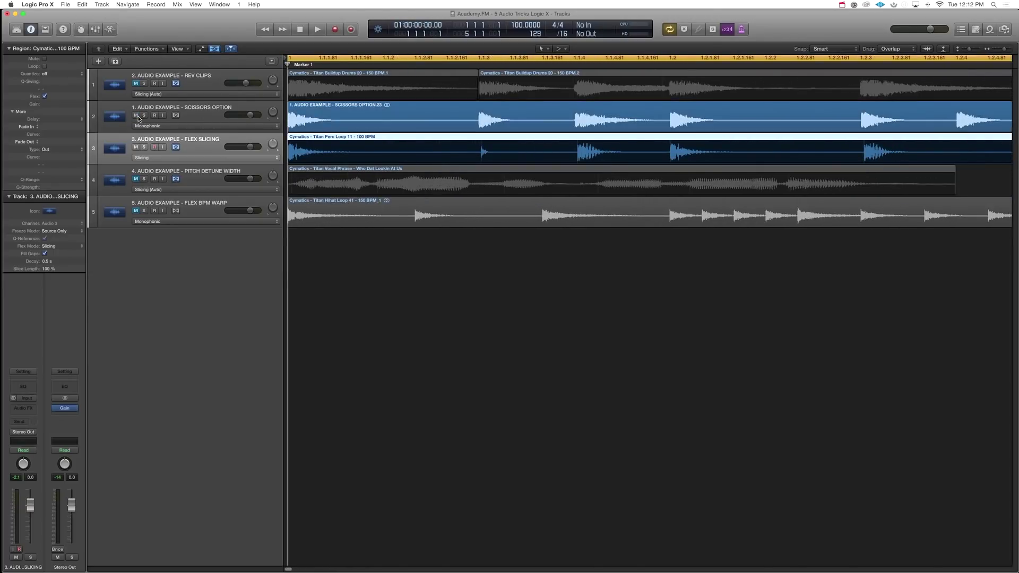
left_click(207, 116)
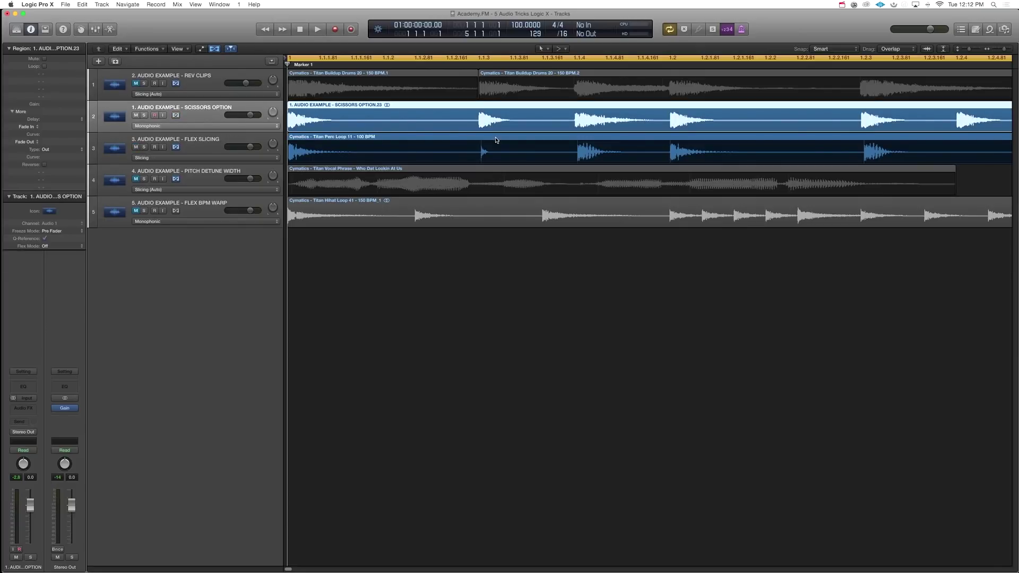
key("super+Right")
key("super+Right")
scroll(496, 139, "right", 10)
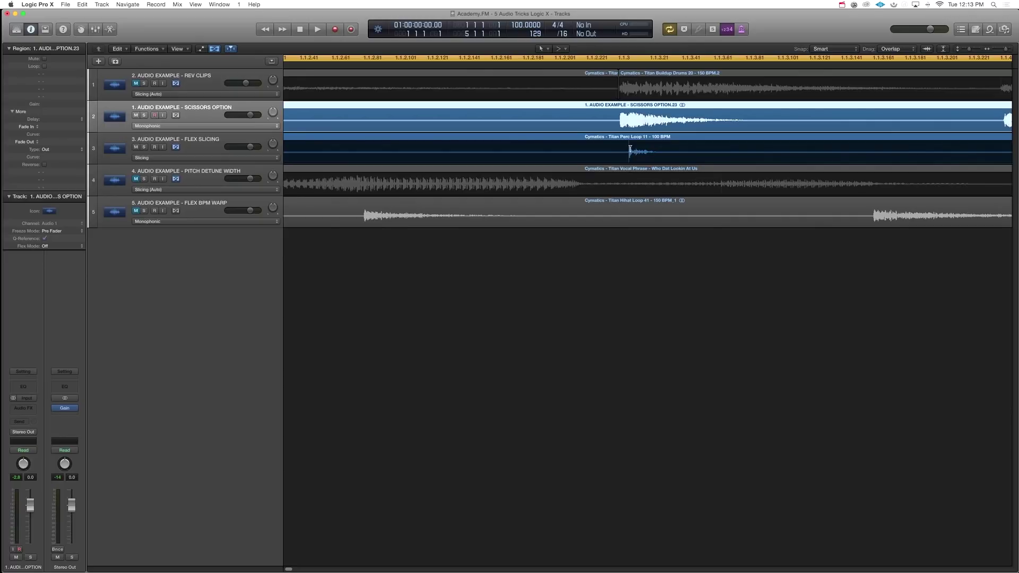
mouse_move(630, 150)
left_mouse_down()
mouse_move(603, 150)
mouse_move(643, 147)
mouse_move(591, 147)
mouse_move(631, 149)
left_mouse_up()
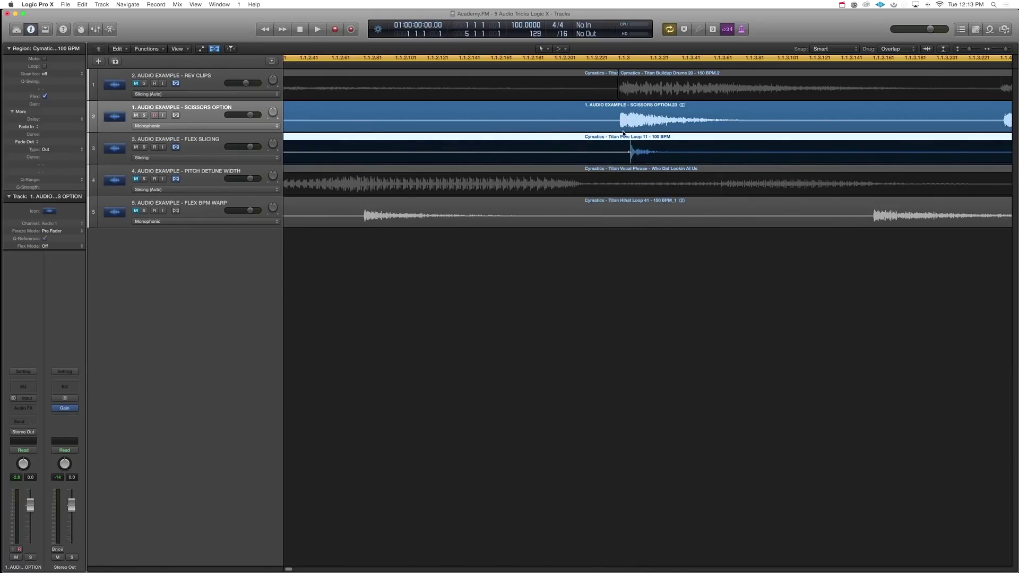
- Turn on flex for SCISSORS OPTION with the Slicing flex mode
left_click(178, 116)
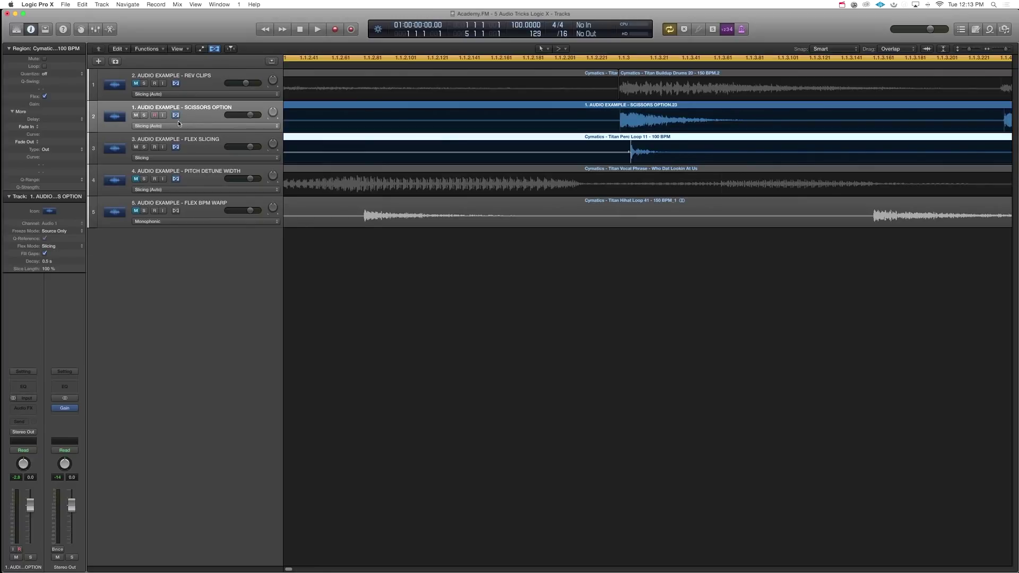
left_click(180, 126)
left_click(175, 136)
scroll(794, 113, "right", 5)
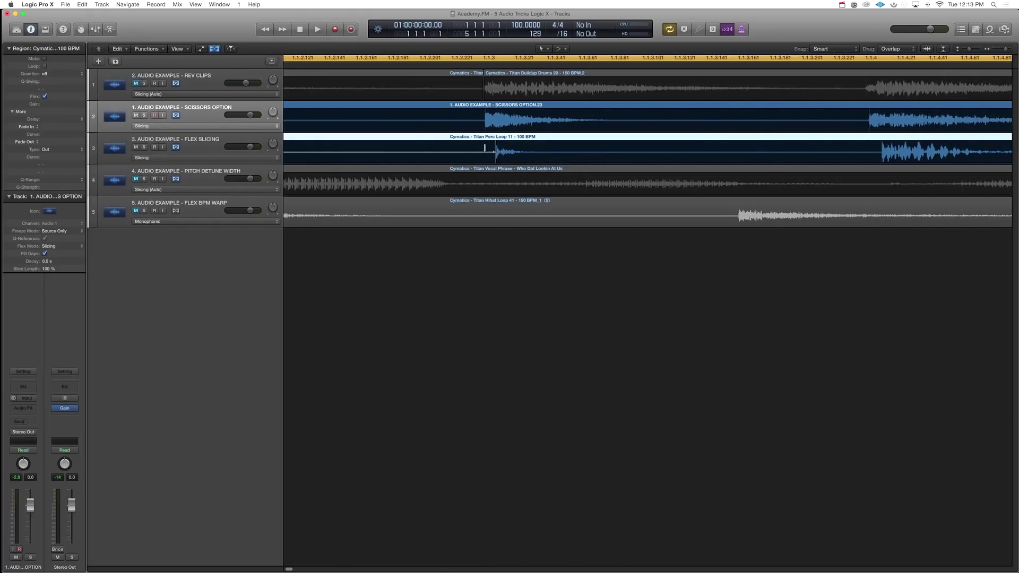
- Drag the Perc Loop flex markers earlier onto the SCISSORS OPTION transients
mouse_move(496, 148)
left_mouse_down()
mouse_move(463, 150)
mouse_move(529, 151)
mouse_move(503, 151)
left_mouse_up()
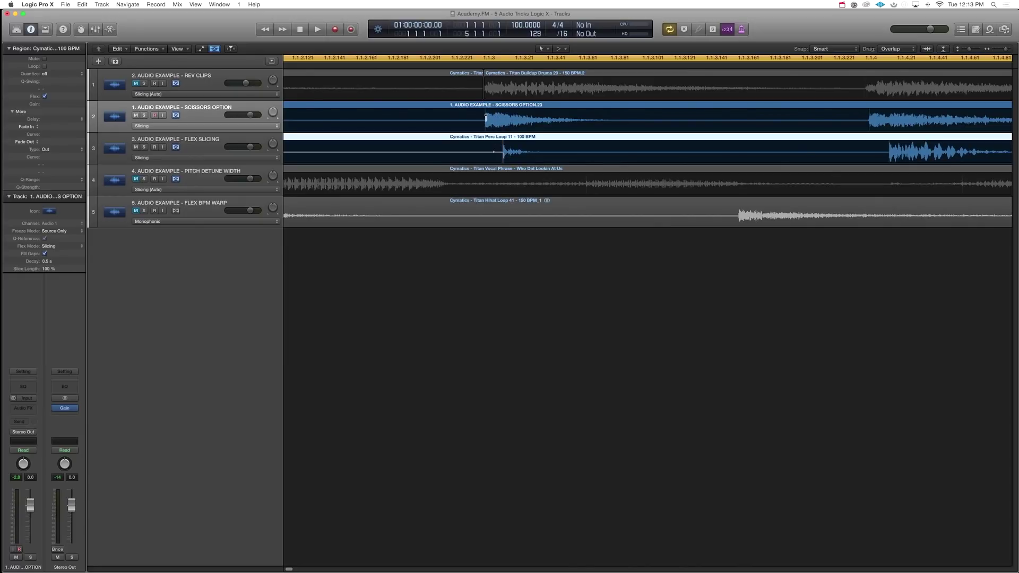
left_click(503, 152)
left_click_drag(503, 151, 501, 128)
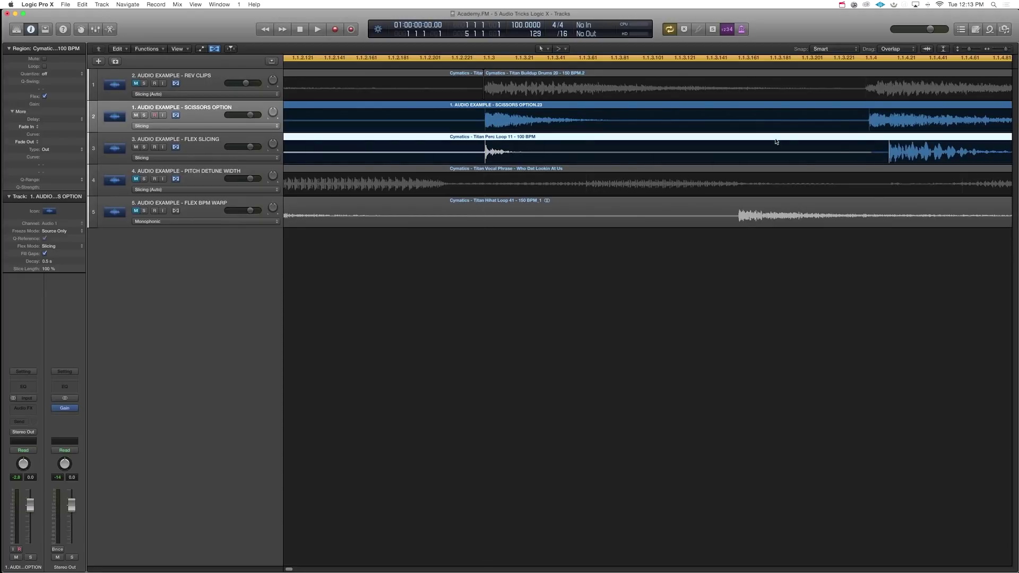
left_click_drag(890, 149, 881, 129)
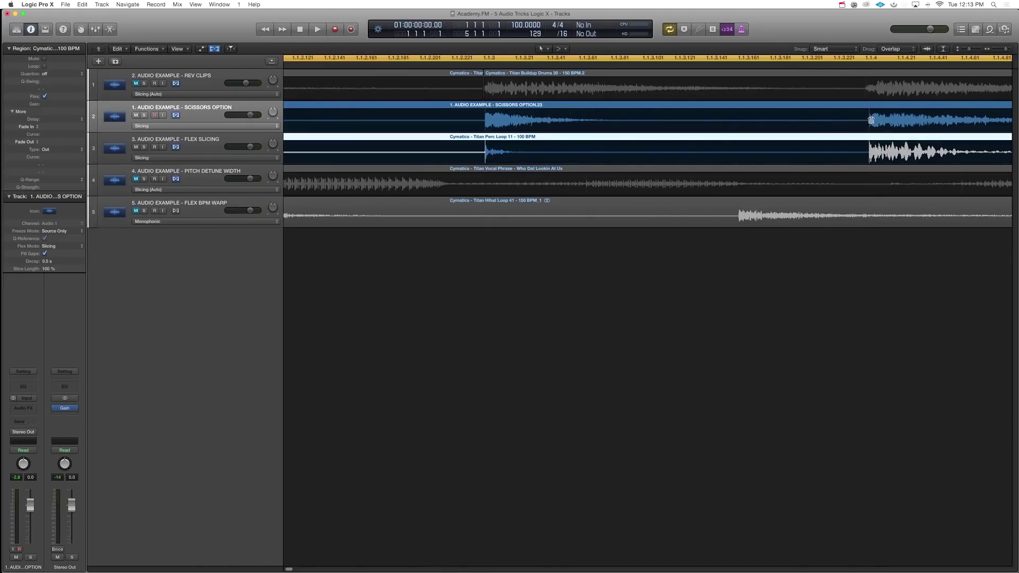
key("super+Left")
key("super+Left")
key("super+Left")
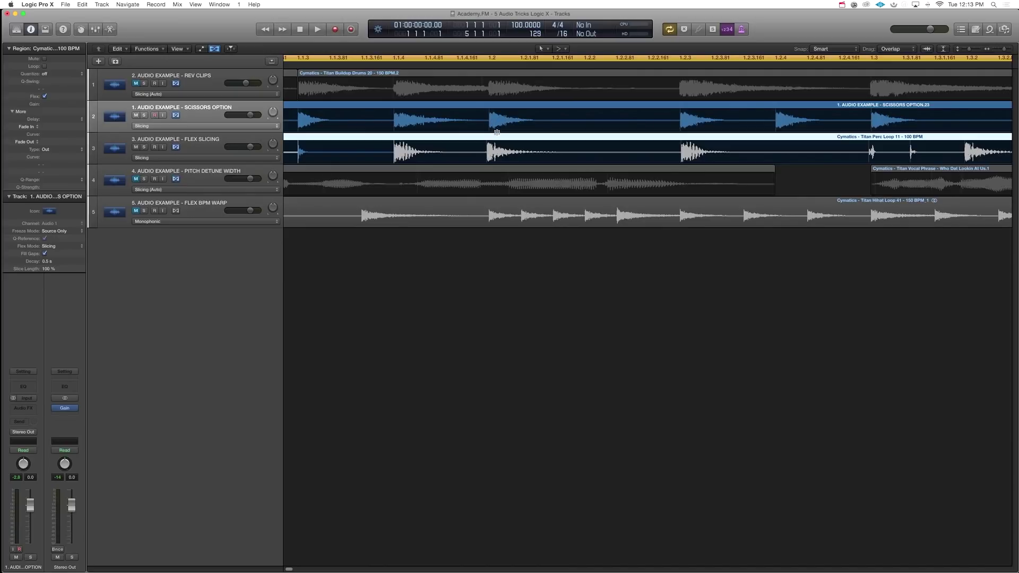
- Align the opening Perc Loop hit with the first SCISSORS OPTION hit
key("super+Right")
key("super+Right")
key("super+Right")
key("super+Right")
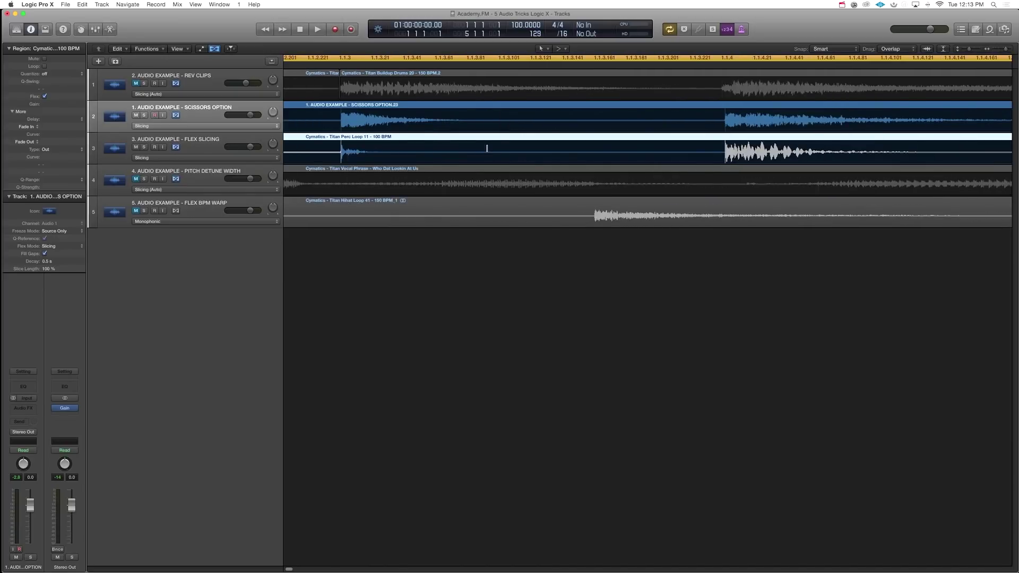
scroll(618, 152, "right", 5)
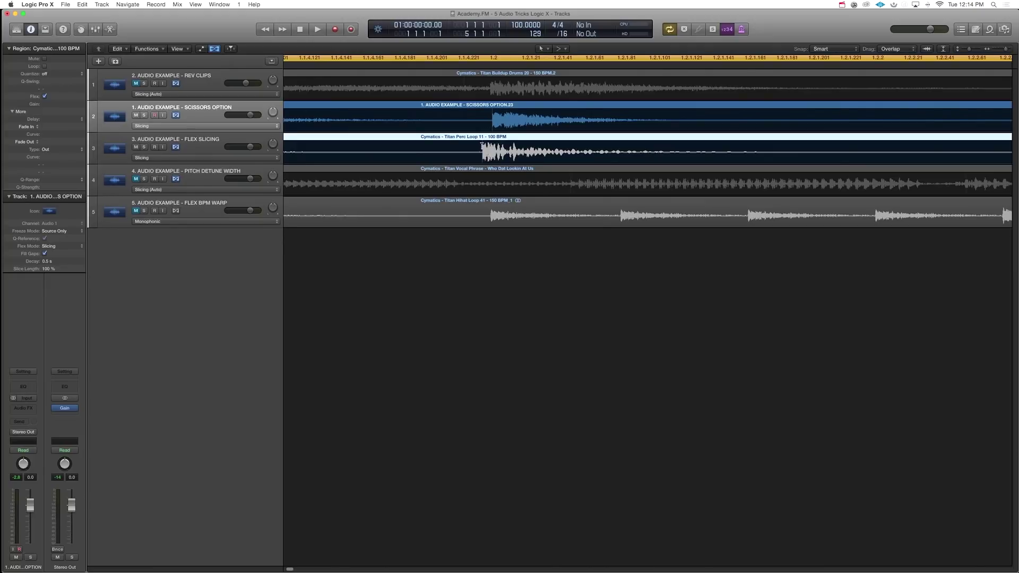
left_click(482, 145)
left_click_drag(482, 144, 490, 128)
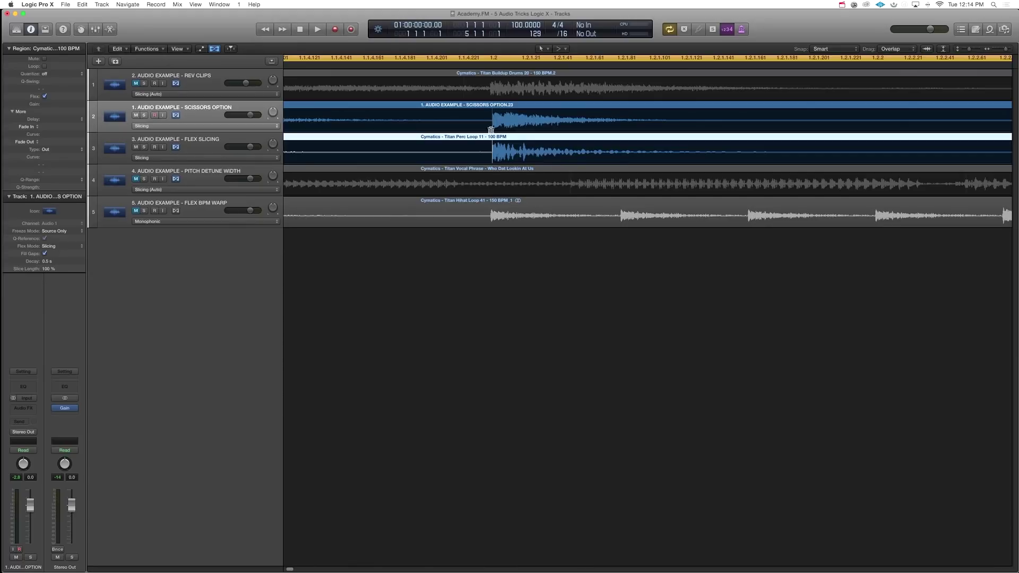
- Play back the aligned hits, zoom out to bars 1–6 and stop playback
key("space")
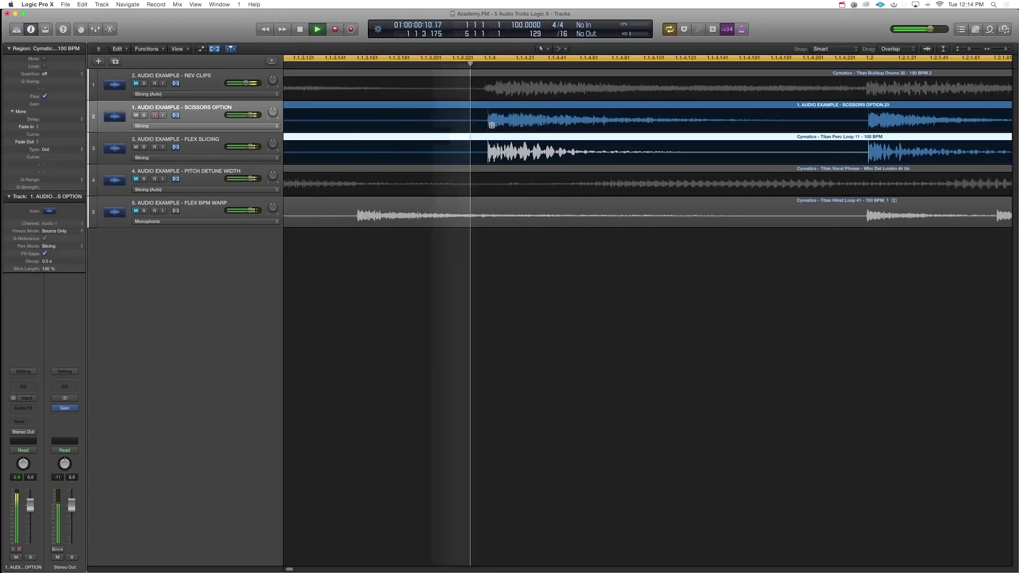
key("z")
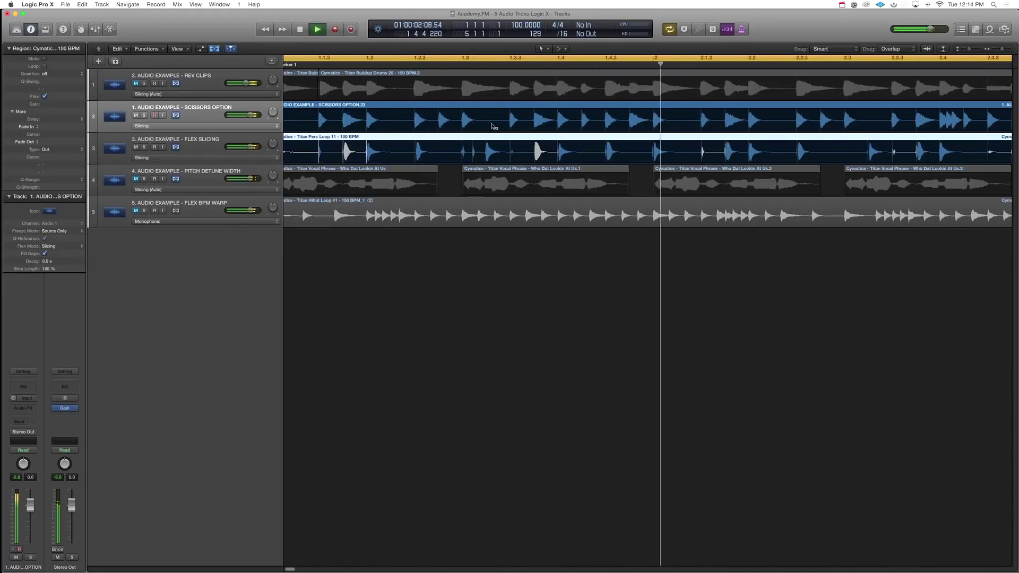
key("space")
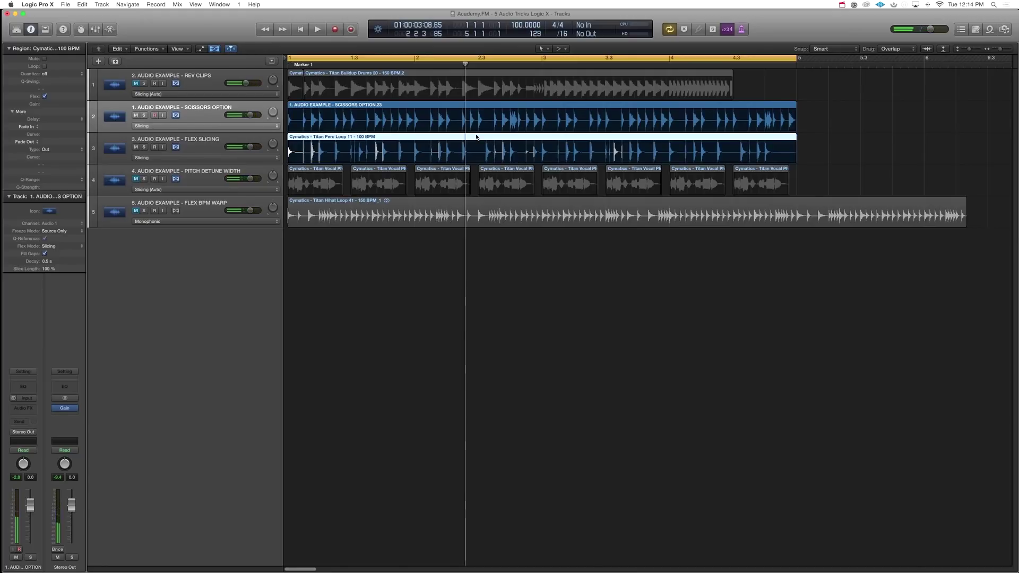
left_click(175, 141)
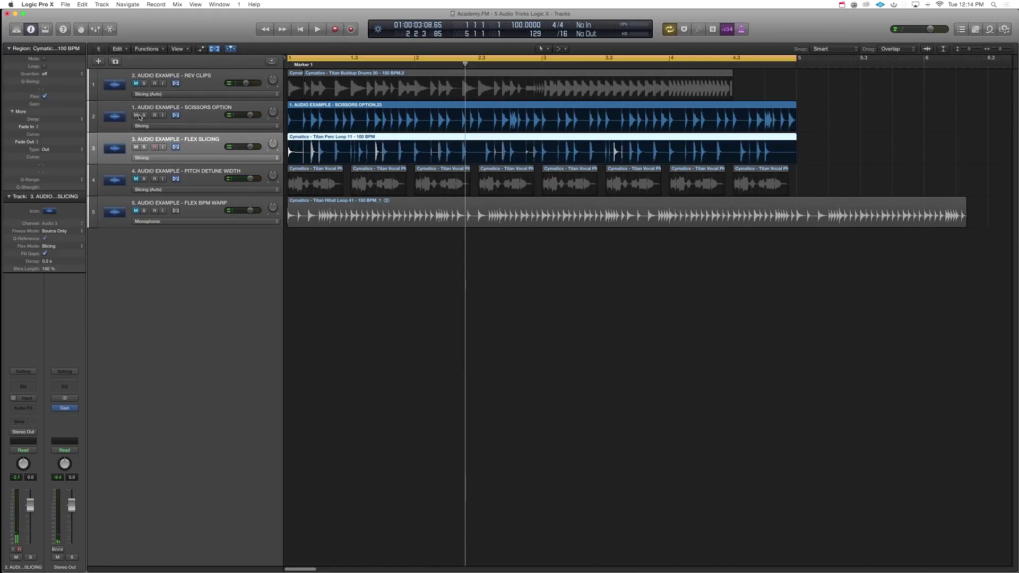
- Move SCISSORS OPTION to the top and mute it and the FLEX SLICING track
left_click_drag(139, 117, 136, 83)
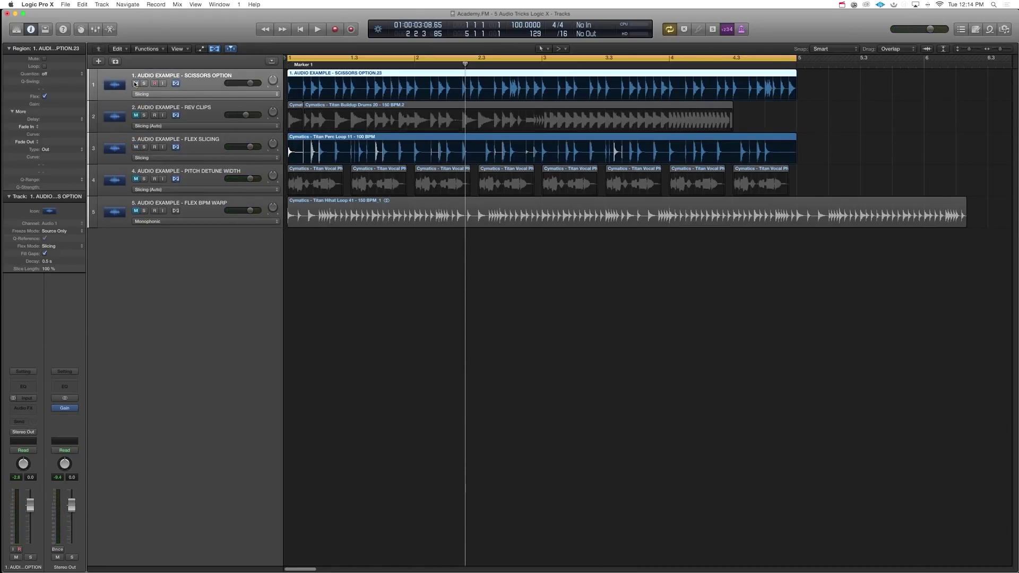
left_click(135, 84)
left_click(137, 148)
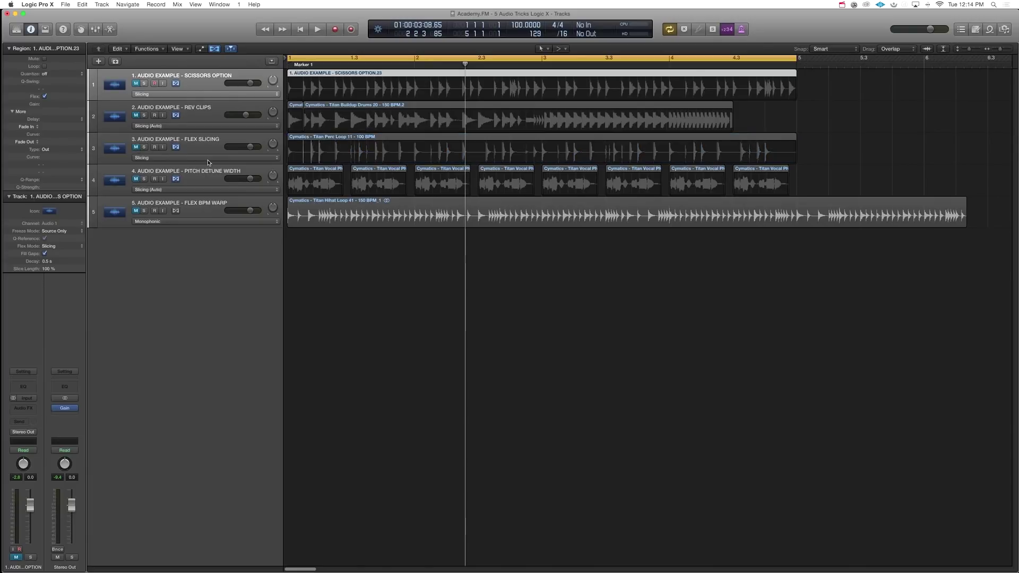
- Hide the flex view and unmute the PITCH DETUNE WIDTH track
left_click(212, 174)
key("super+f")
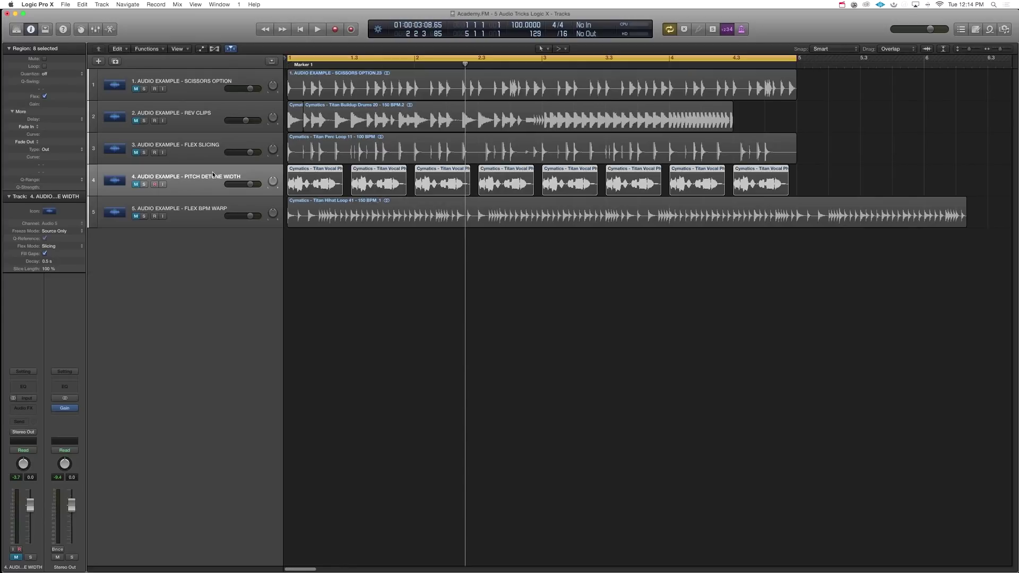
left_click(136, 184)
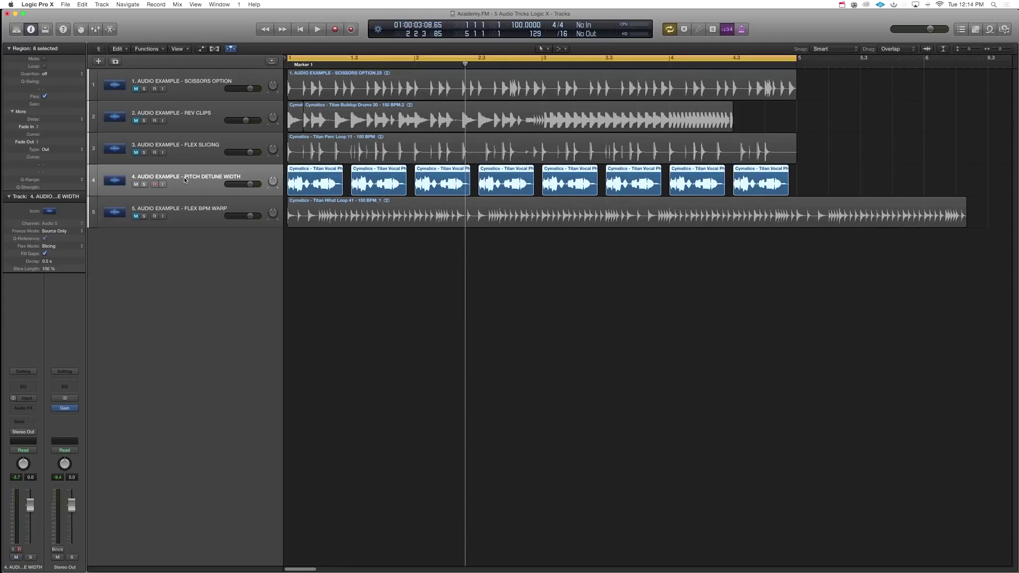
- Unmute the SCISSORS OPTION track and audition the arrangement with the vocals
key("space")
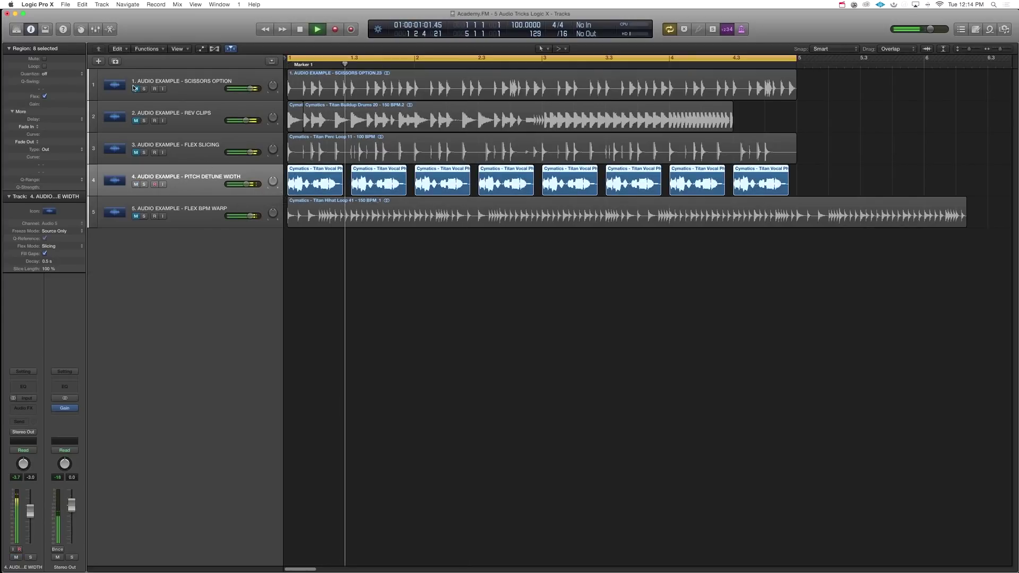
left_click(136, 89)
key("space")
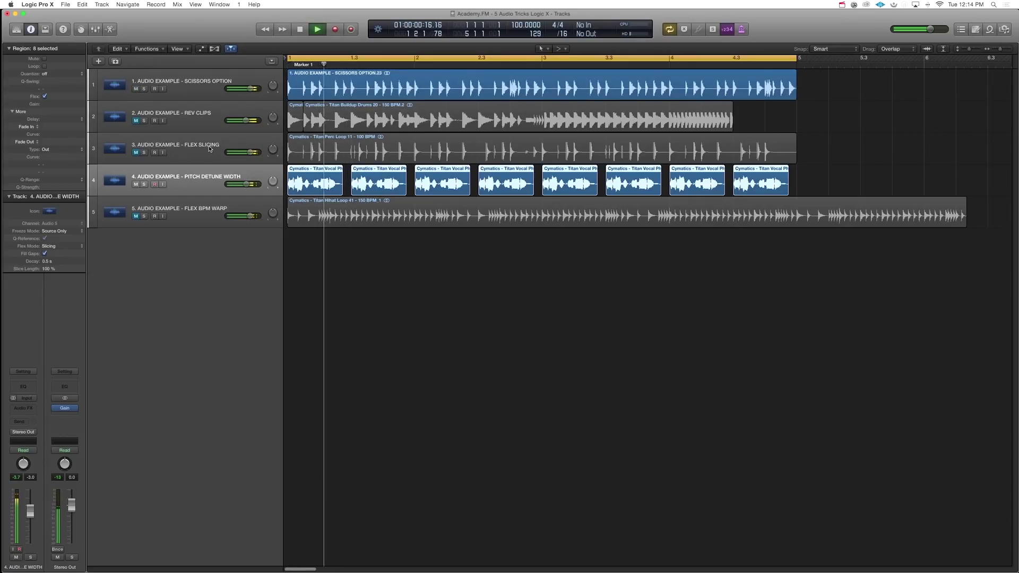
key("space")
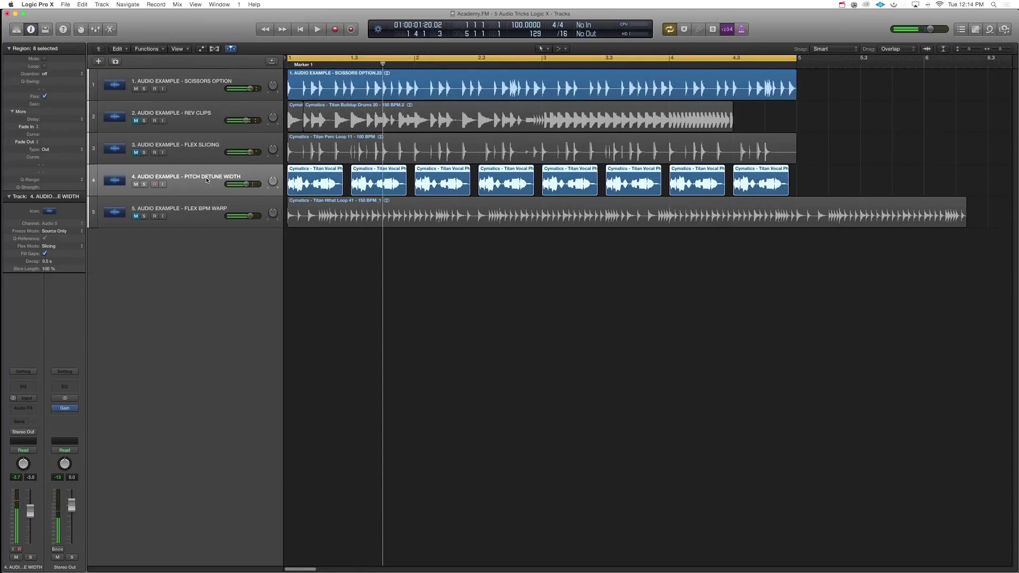
- Create two duplicate PITCH DETUNE WIDTH tracks, each carrying copies of the eight vocal regions
key("super+d")
left_click_drag(295, 180, 295, 208)
key("super+d")
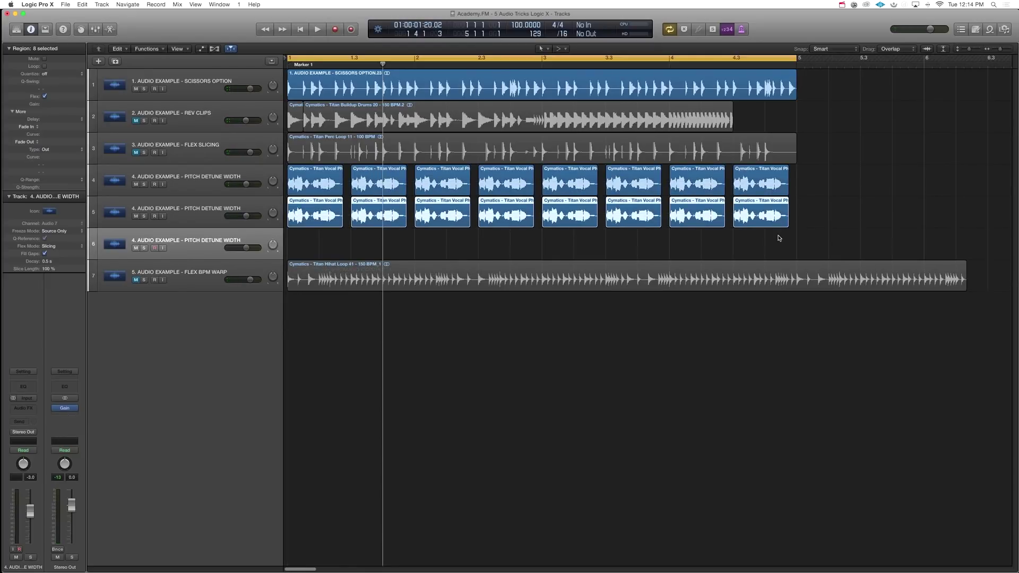
left_click_drag(780, 234, 316, 244)
left_click(314, 223, "shift")
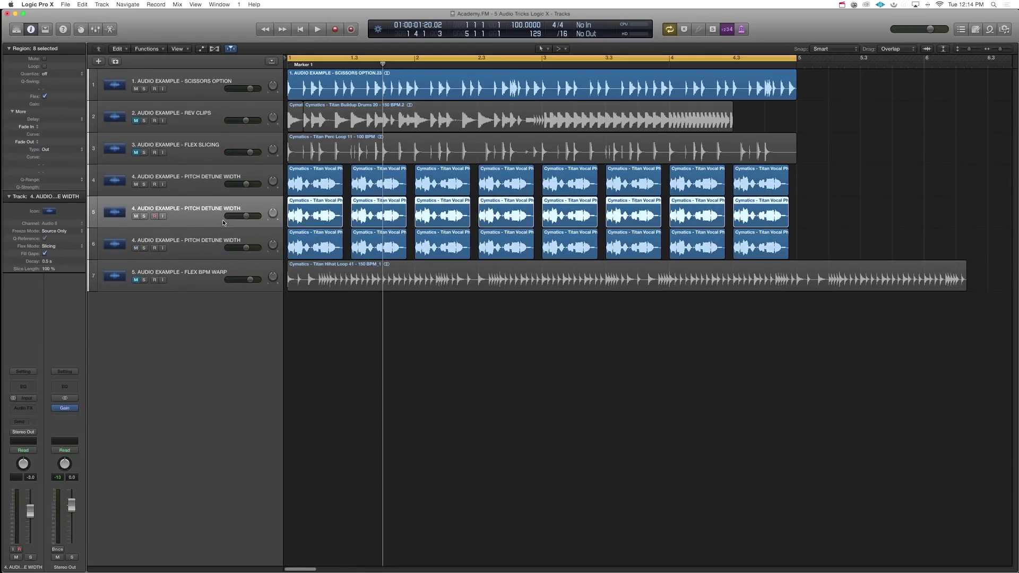
- Lower the volume of the two duplicate tracks and play the layered vocals
left_click_drag(246, 248, 240, 248)
left_click(248, 212)
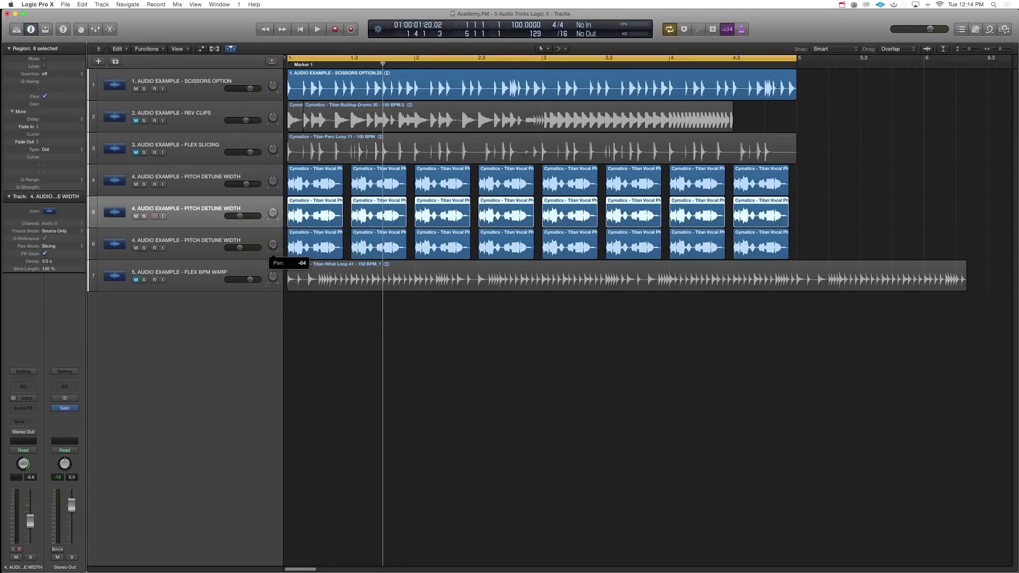
key("space")
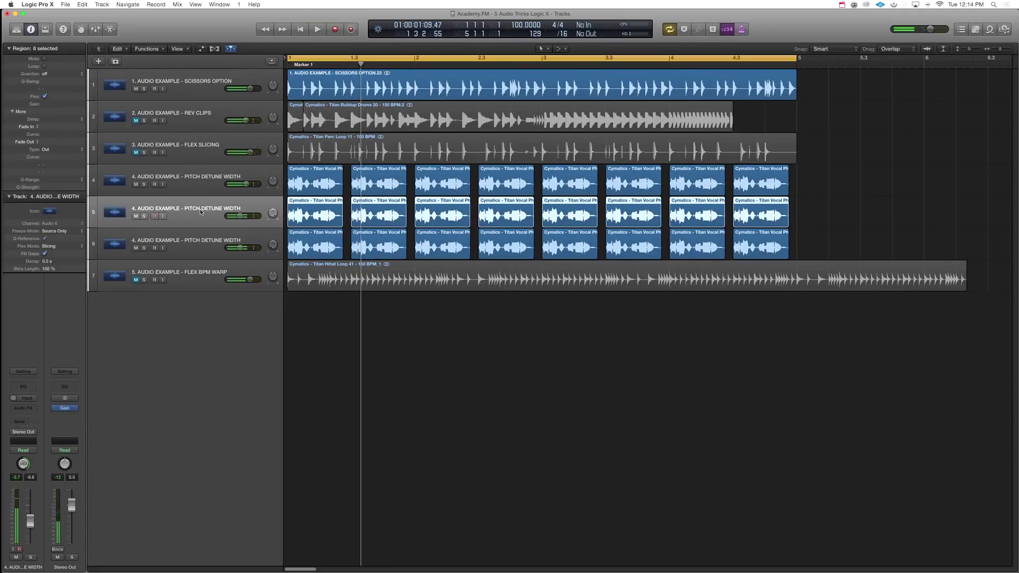
left_click(24, 408)
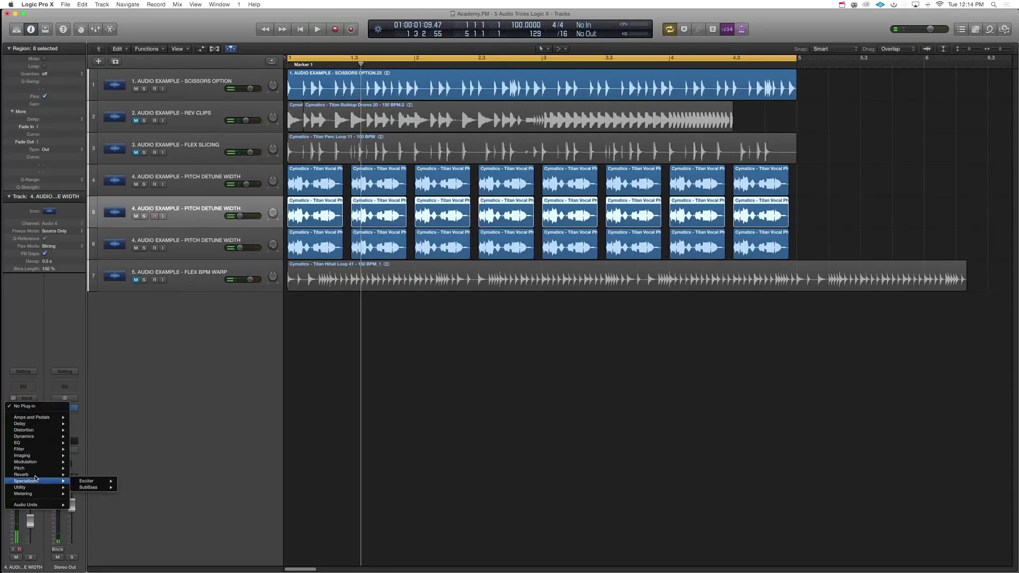
- Insert a Pitch Shifter on track 5 with 100% mix, 0 semitones and +15 cents
mouse_move(39, 469)
left_click(91, 475)
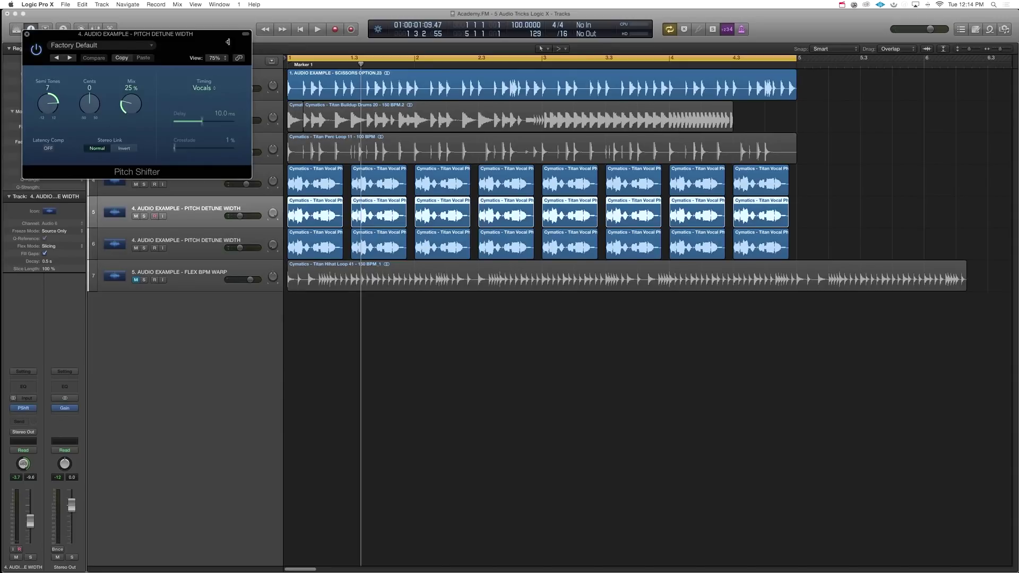
left_click_drag(217, 41, 655, 242)
left_click_drag(569, 304, 601, 109)
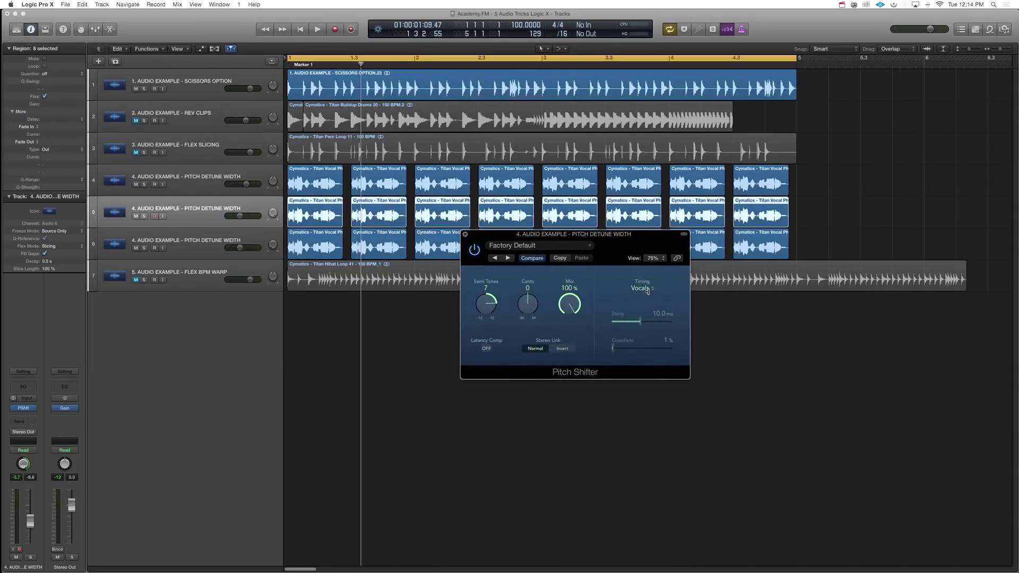
left_click_drag(491, 306, 484, 342)
left_click_drag(535, 293, 537, 273)
key("space")
key("space")
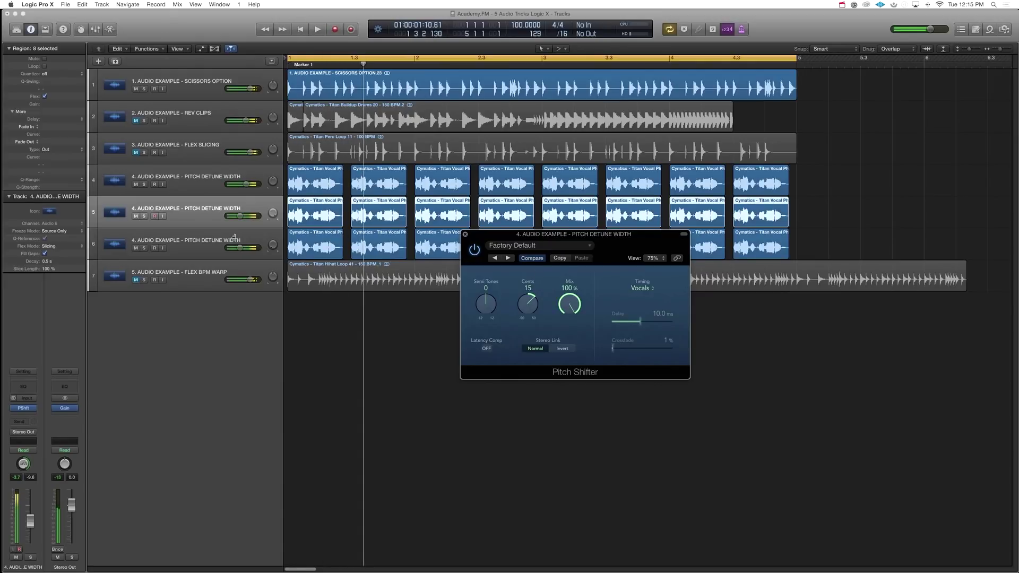
key("Down")
- Insert a Pitch Shifter on track 6 with track 5's settings pasted, detuned to -15 cents
left_click(36, 407)
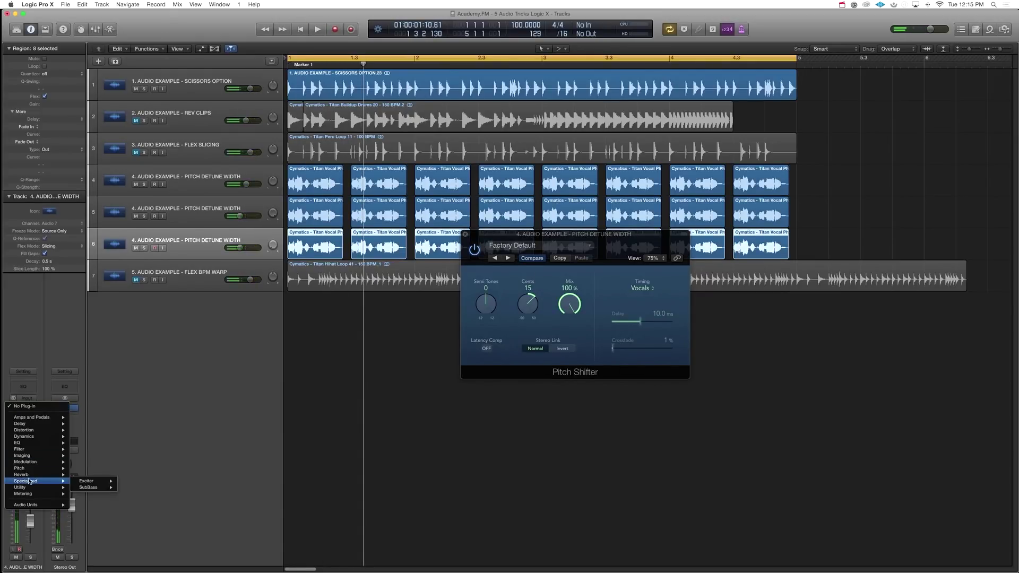
mouse_move(53, 468)
left_click(91, 474)
left_click_drag(190, 30, 401, 232)
left_click(560, 257)
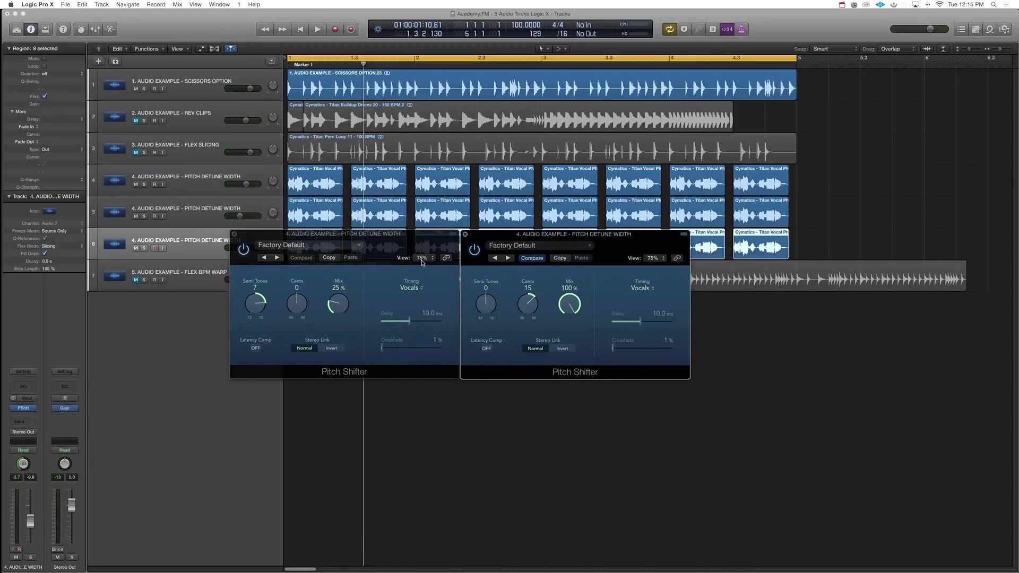
left_click(348, 258)
left_click_drag(304, 302, 300, 348)
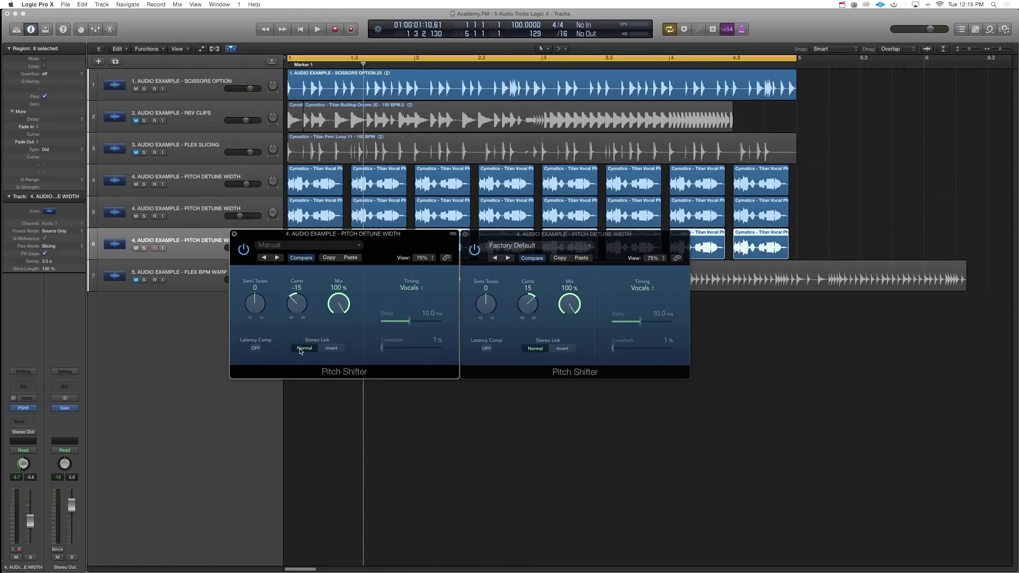
- Select tracks 5 and 6 and close both Pitch Shifter windows
left_click(213, 211)
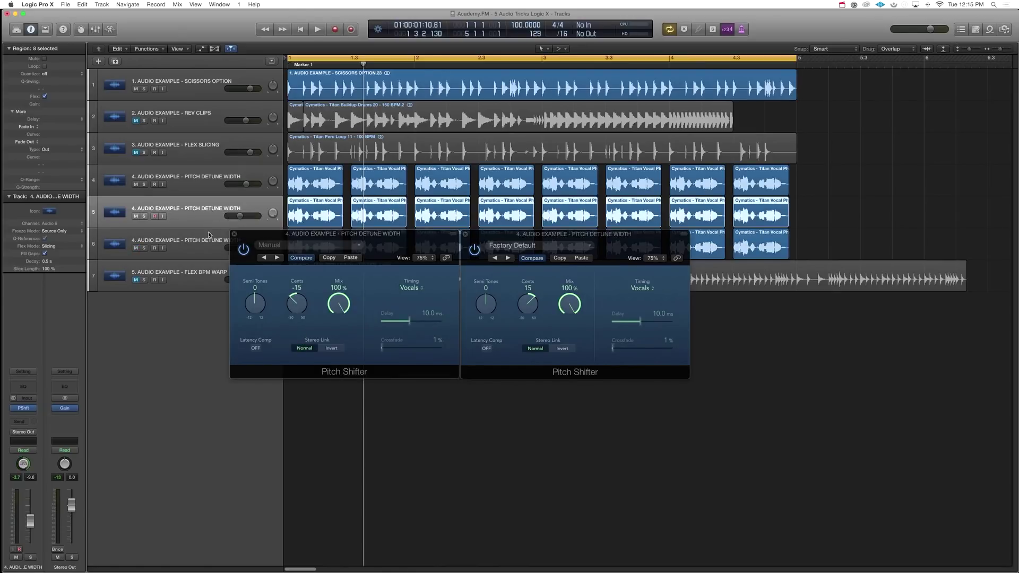
left_click(210, 238, "shift")
left_click(234, 233)
left_click(464, 236)
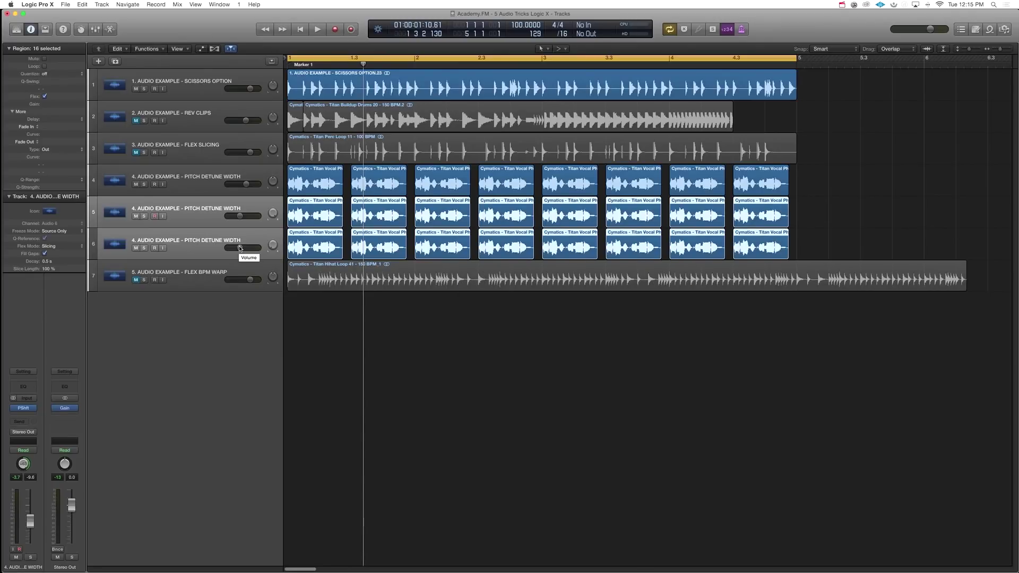
- Lower tracks 5 and 6 to -15 dB during playback and reopen track 5's Pitch Shifter
key("space")
left_click_drag(240, 248, 238, 248)
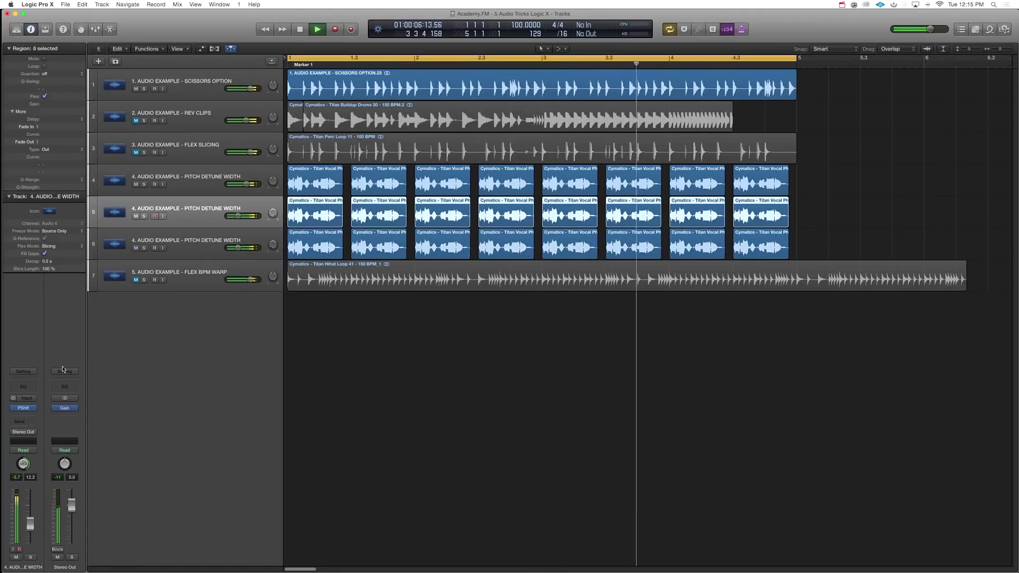
left_click(24, 407)
key("space")
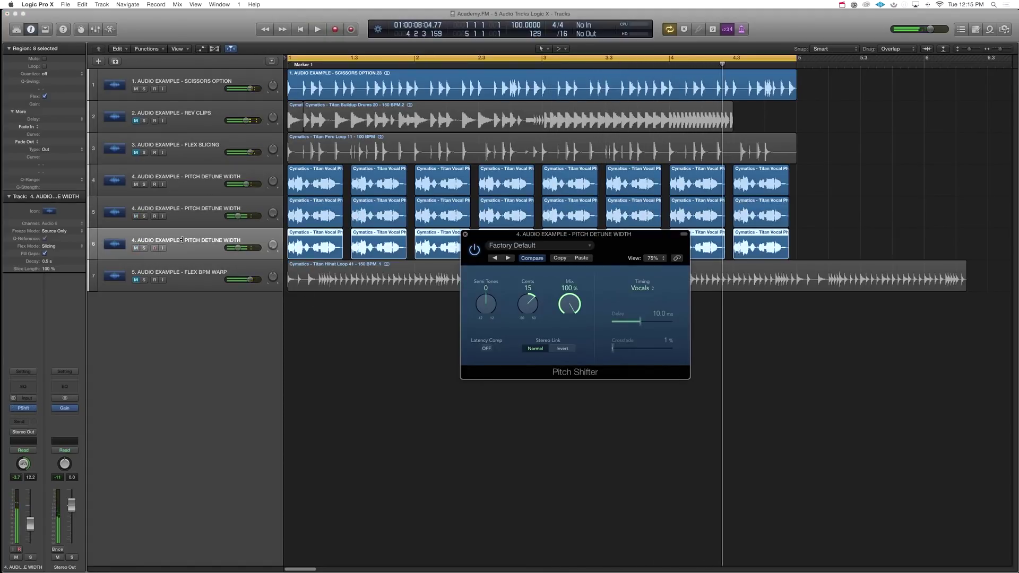
key("Down")
- Open track 6's Pitch Shifter and place both Pitch Shifters (+15 and -15 cents) side by side
left_click(23, 408)
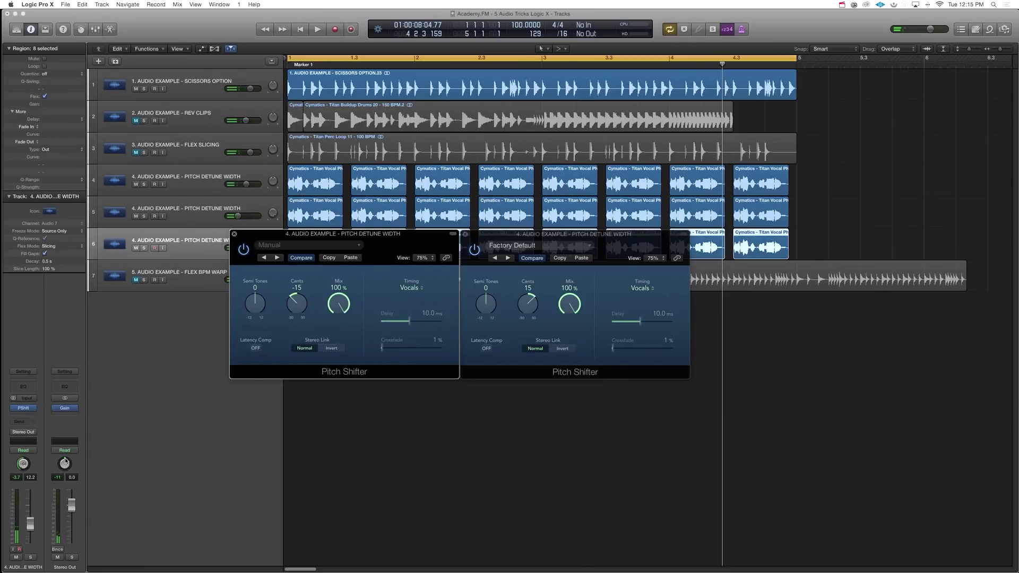
left_click(22, 466)
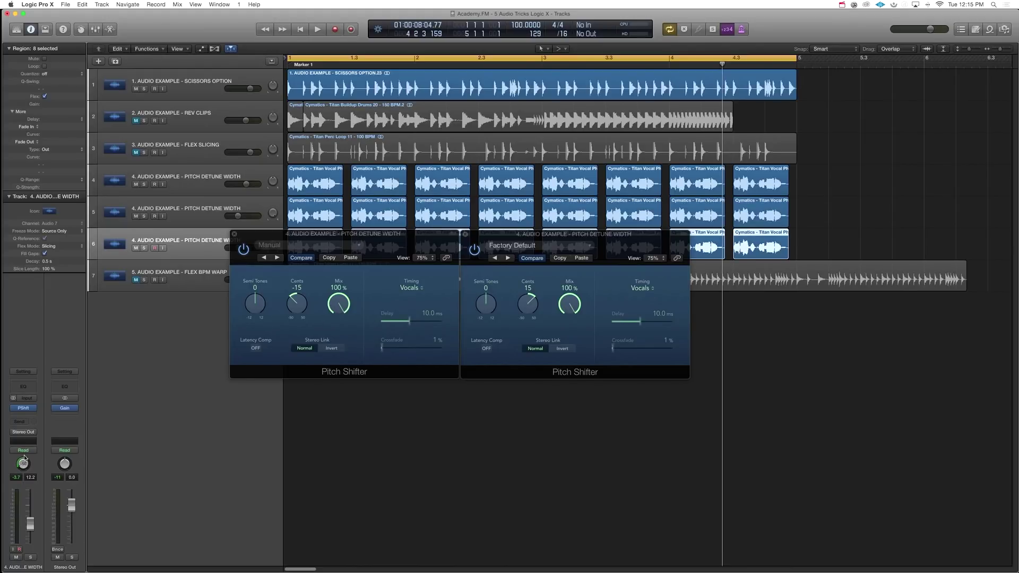
left_click(201, 208)
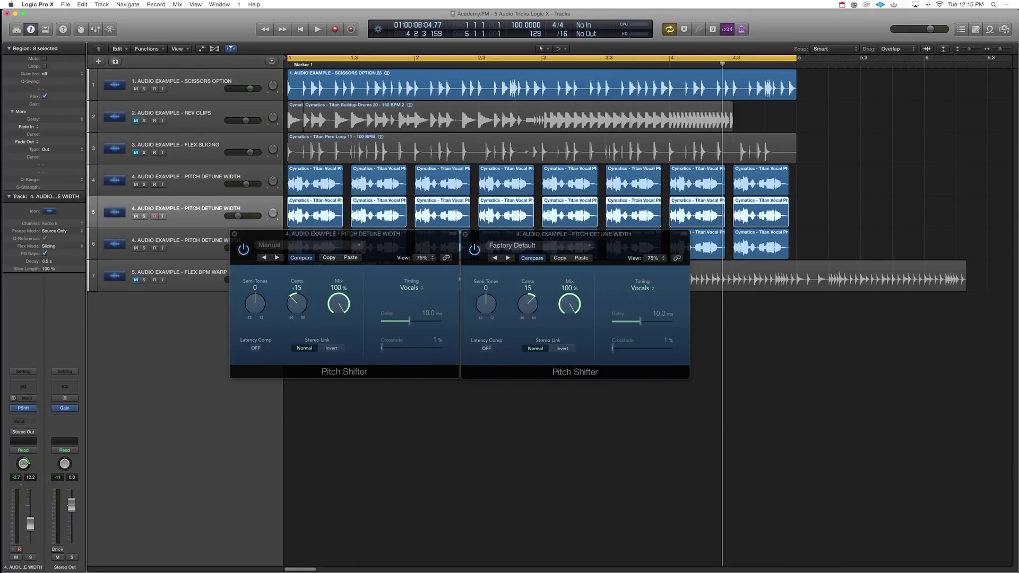
key("space")
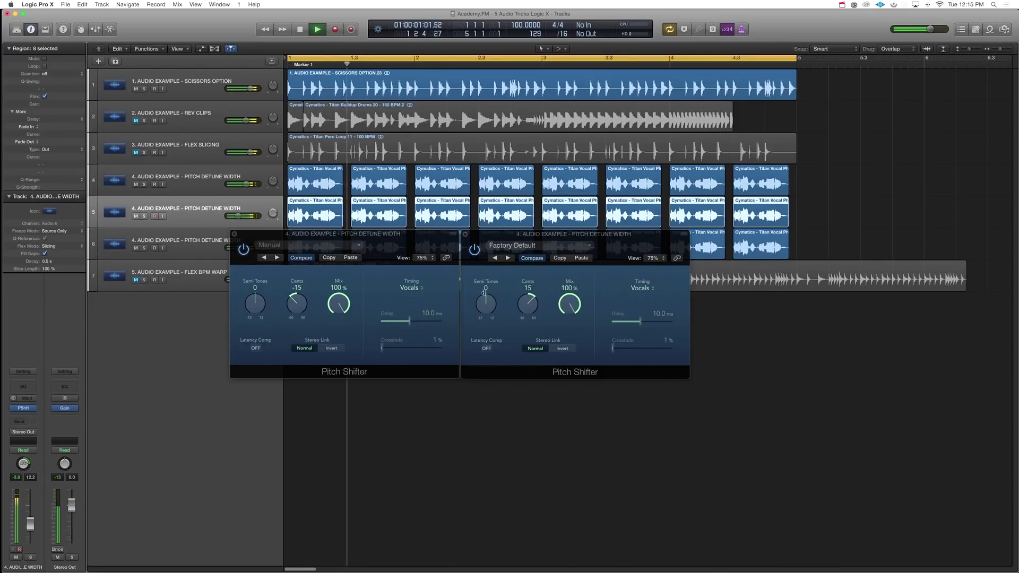
left_click_drag(536, 239, 649, 312)
left_click_drag(397, 234, 509, 309)
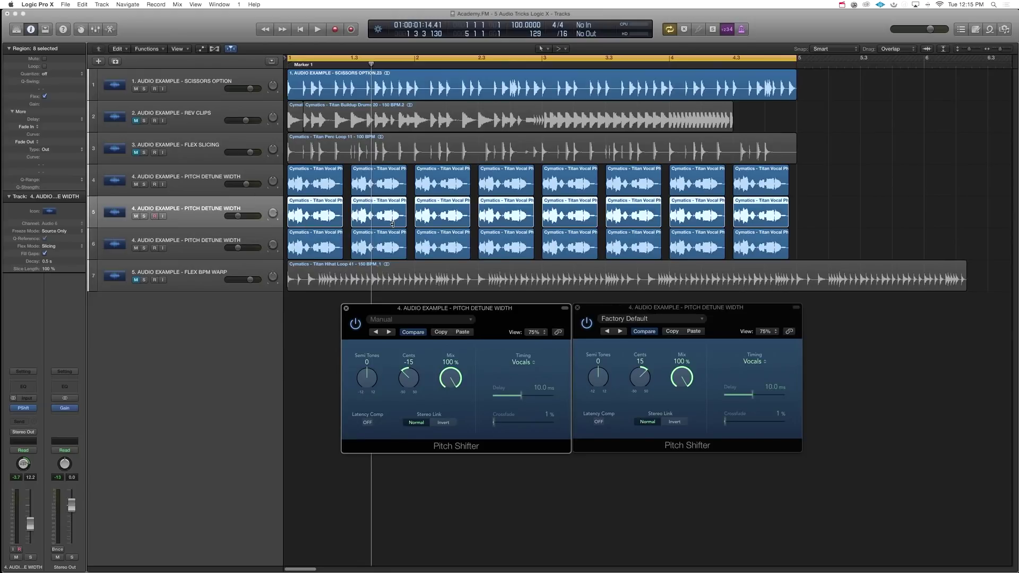
- Widen the vocals by panning track 5 right and track 6 left, checking with track 5 muted
left_click_drag(274, 212, 273, 209)
left_click_drag(272, 245, 273, 255)
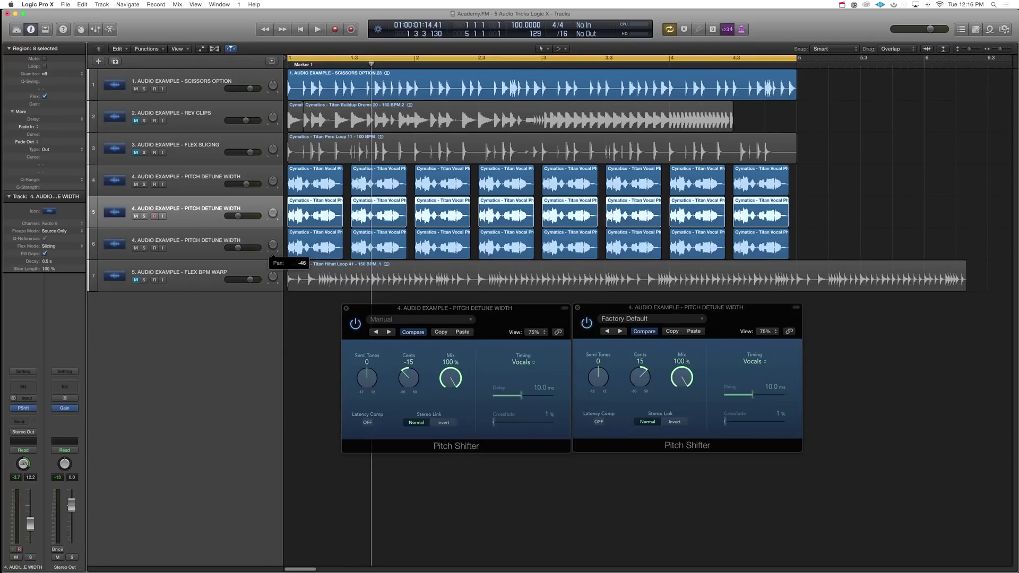
key("space")
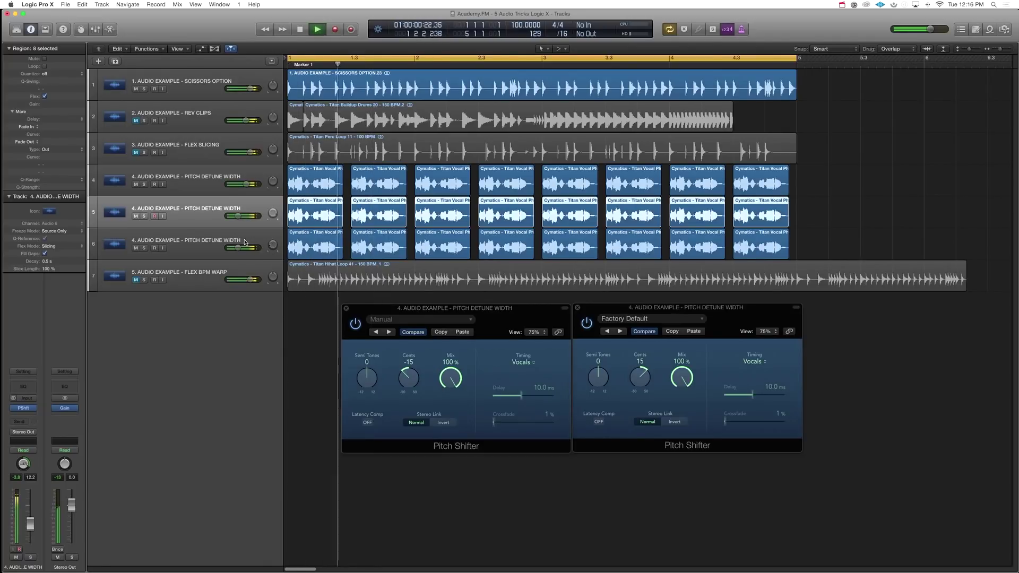
left_click(200, 238, "shift")
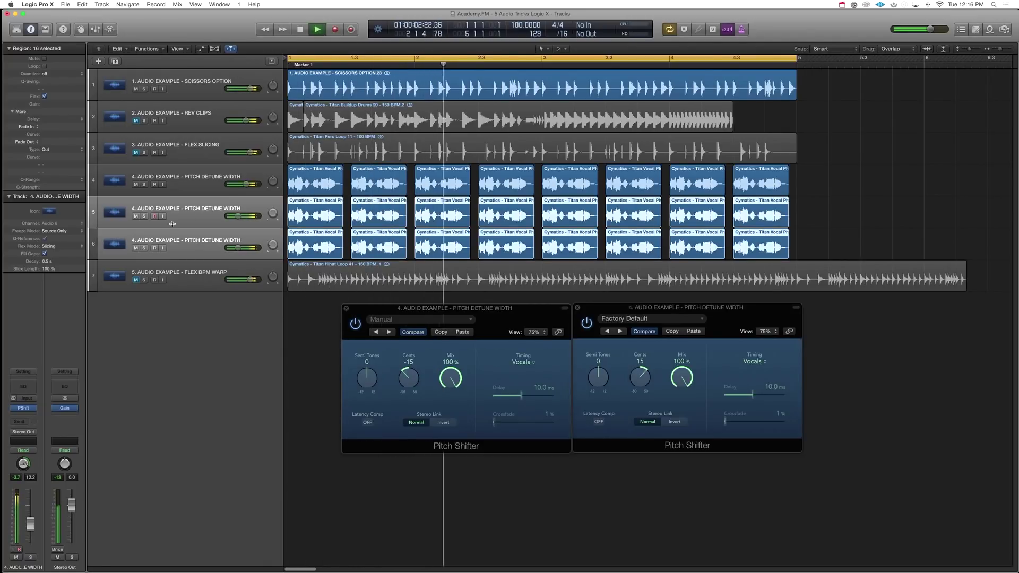
key("space")
key("space")
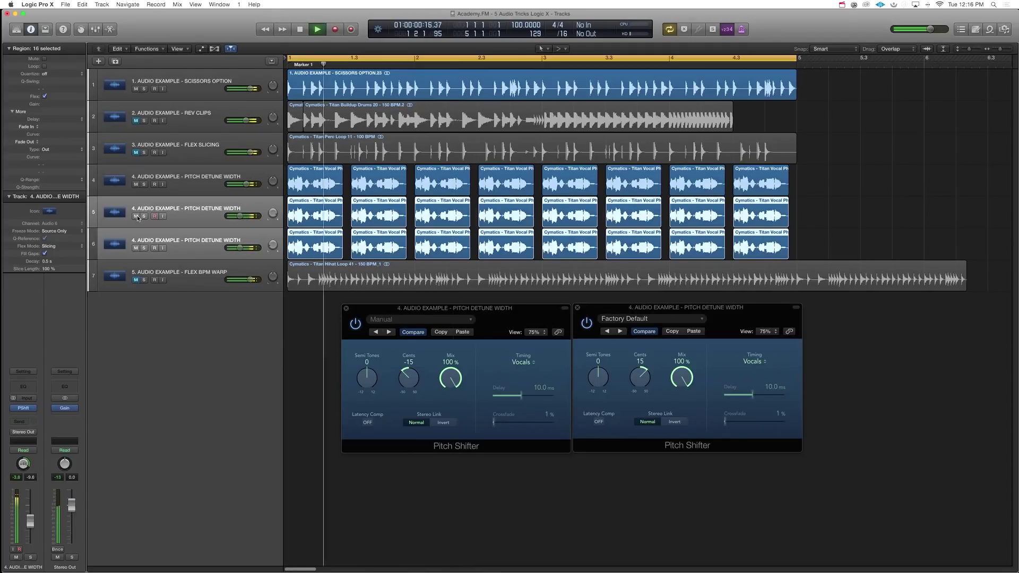
left_click(137, 216)
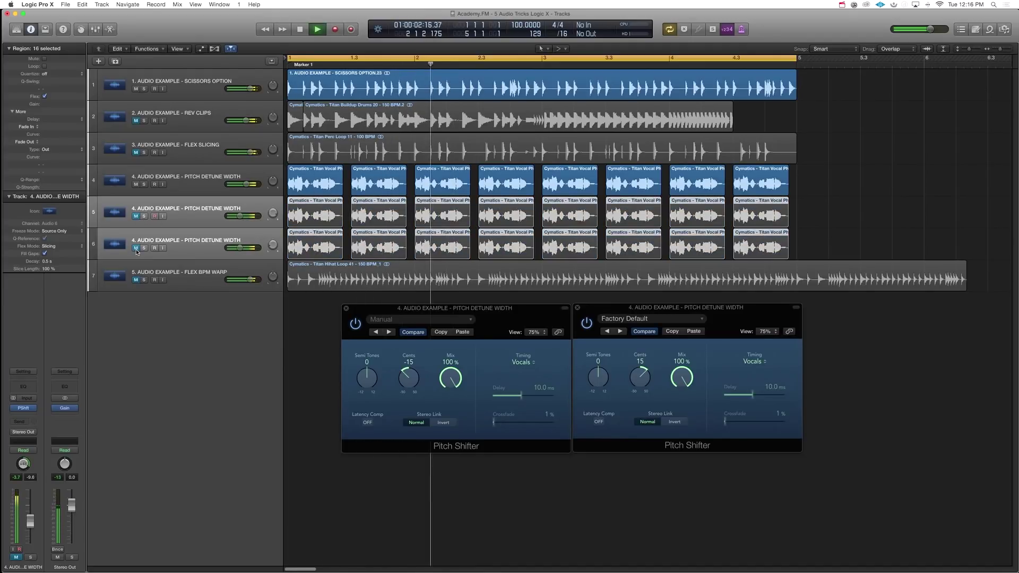
left_click(136, 217)
- Pan track 6 back to +29, raise its volume slightly, and close both Pitch Shifter windows
left_click(201, 249)
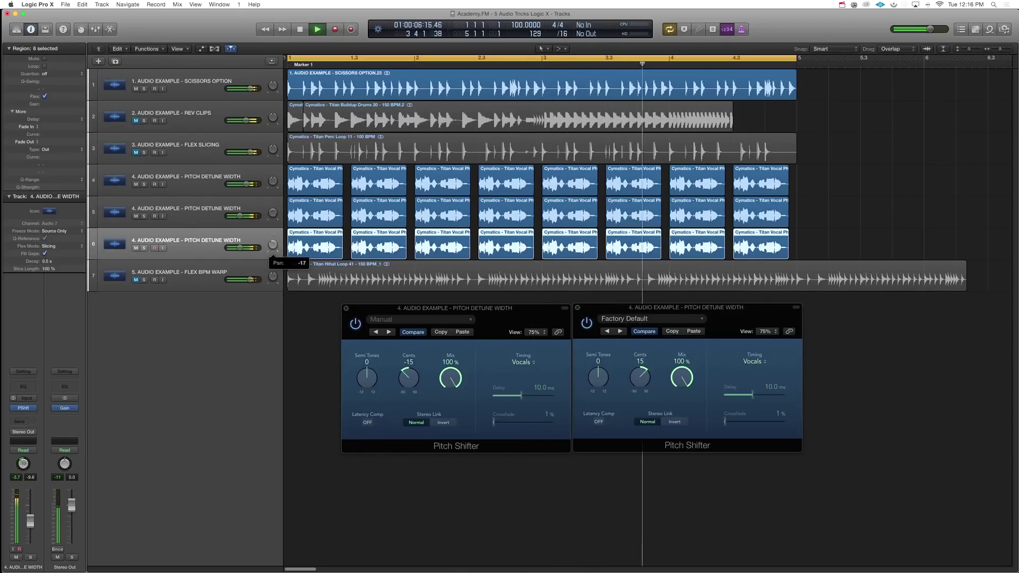
left_click_drag(273, 254, 272, 222)
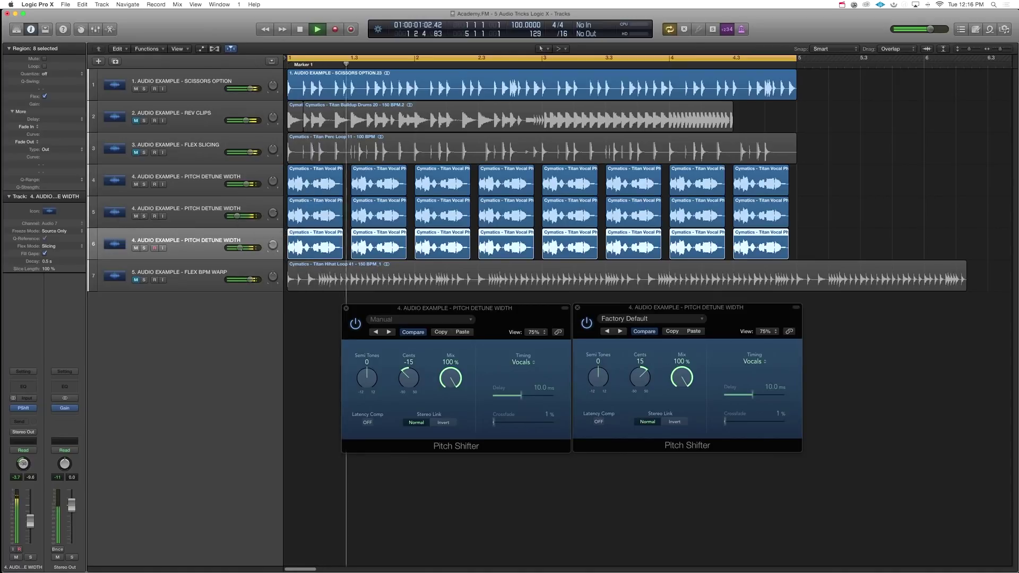
left_click_drag(240, 248, 240, 248)
key("space")
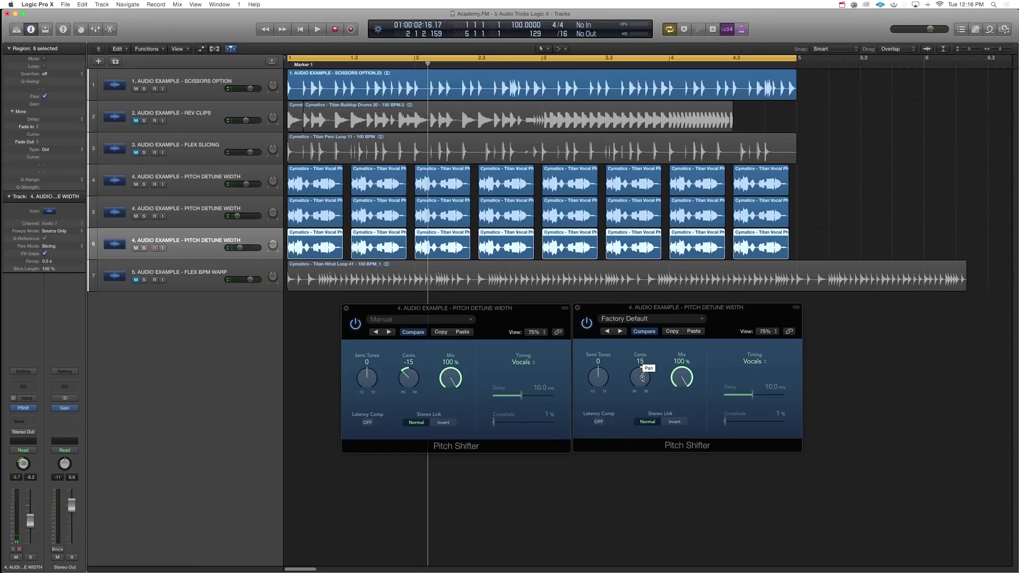
left_click(578, 307)
left_click(346, 308)
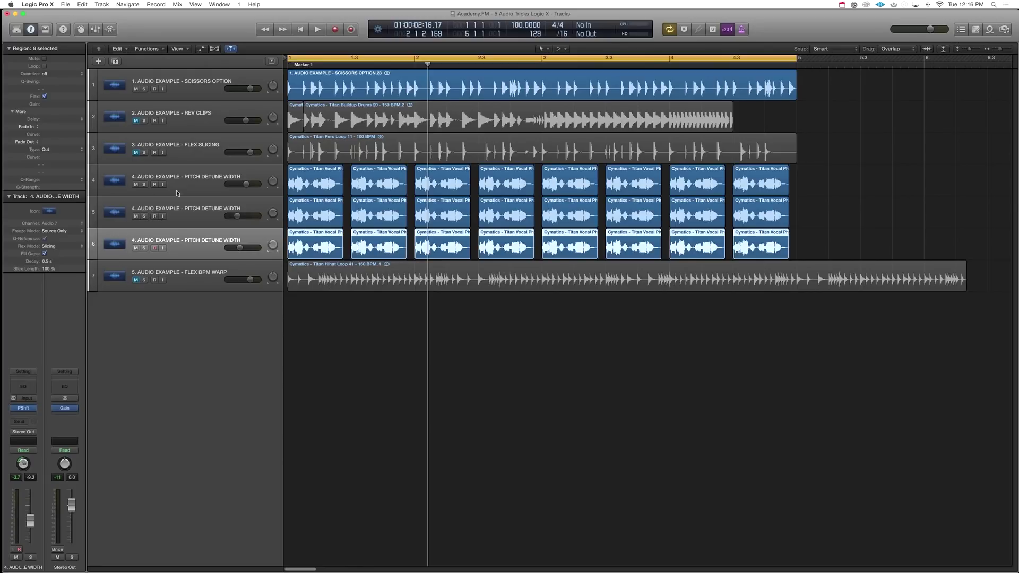
- Mute the pitch detune vocals on track 4, unmute track 7 FLEX BPM WARP, and zoom out to its hi-hat region
left_click(136, 184)
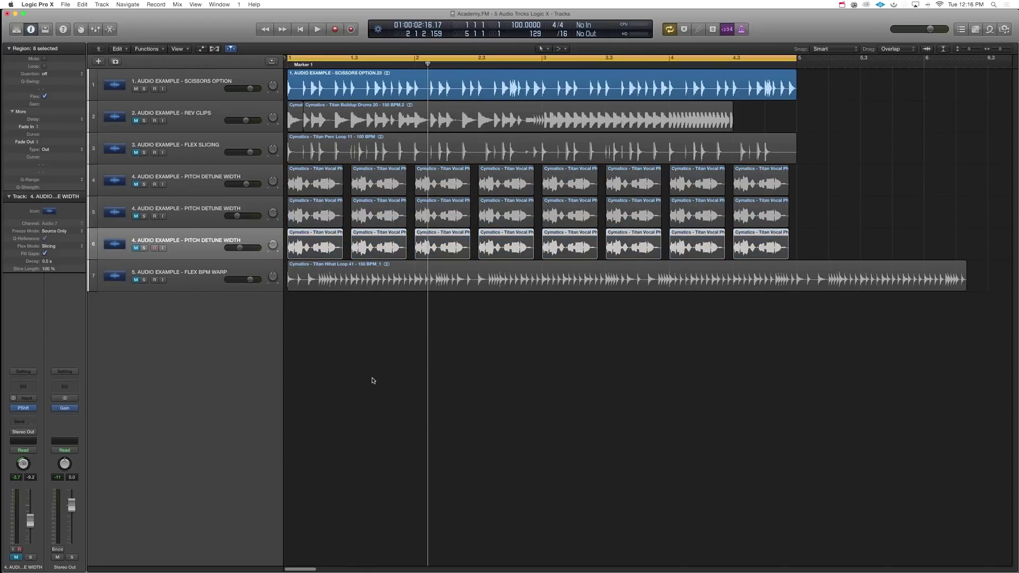
left_click(137, 280)
left_click(205, 275)
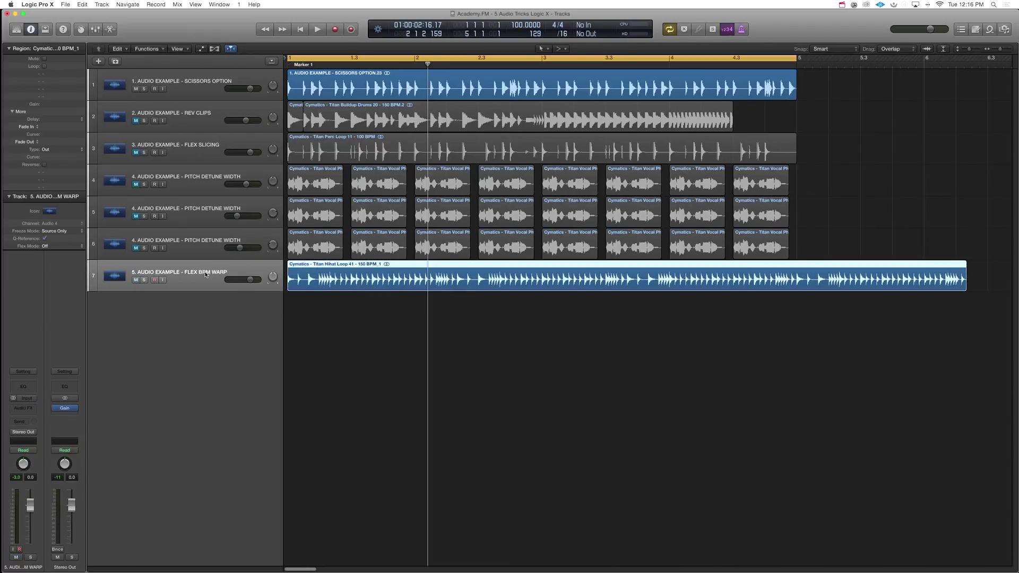
key("super+Left")
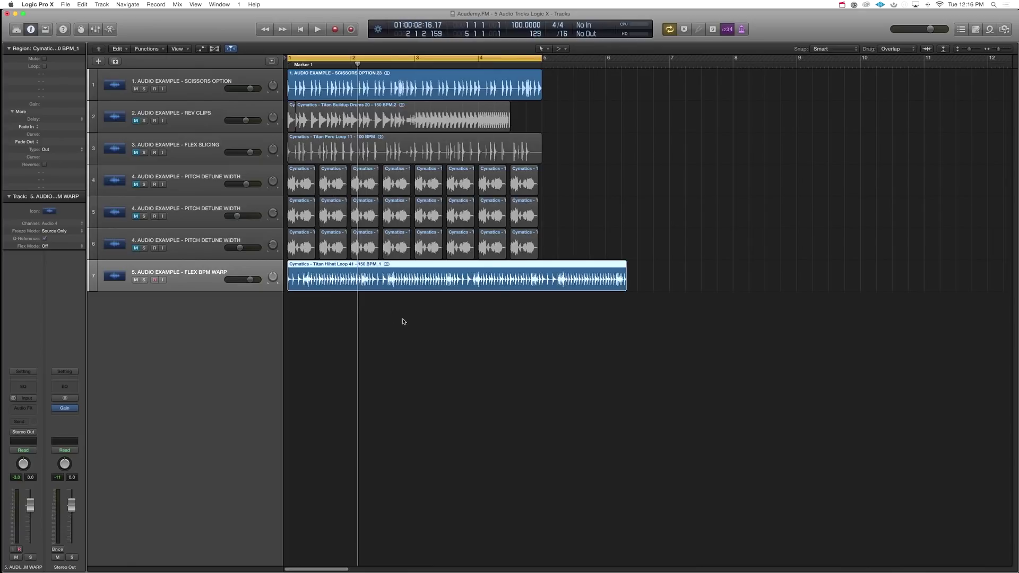
left_click_drag(403, 322, 461, 290)
left_click_drag(524, 25, 519, 29)
left_click(386, 319)
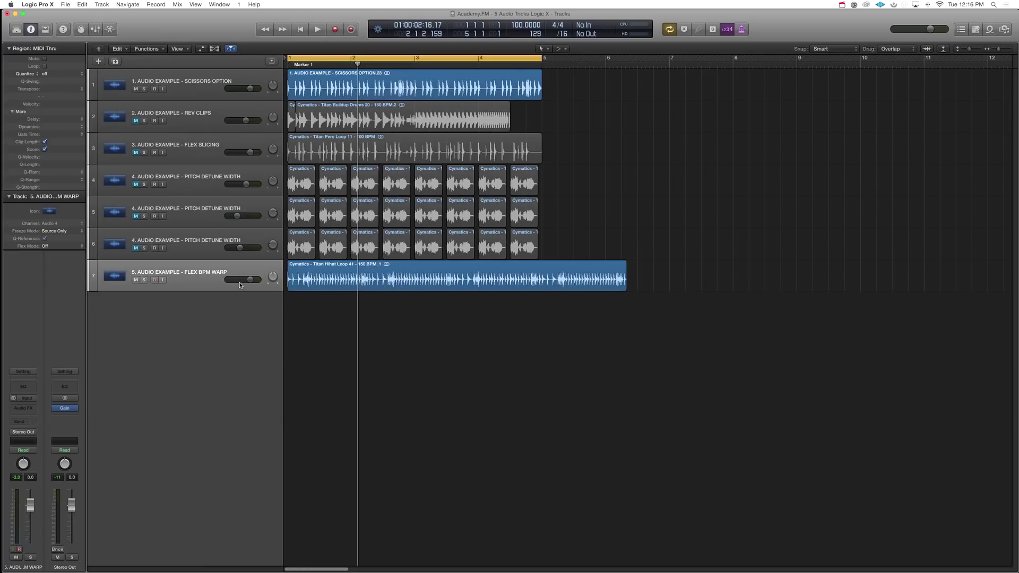
- Show the flex controls and set the project tempo to 150 BPM
left_click(201, 275)
key("super+f")
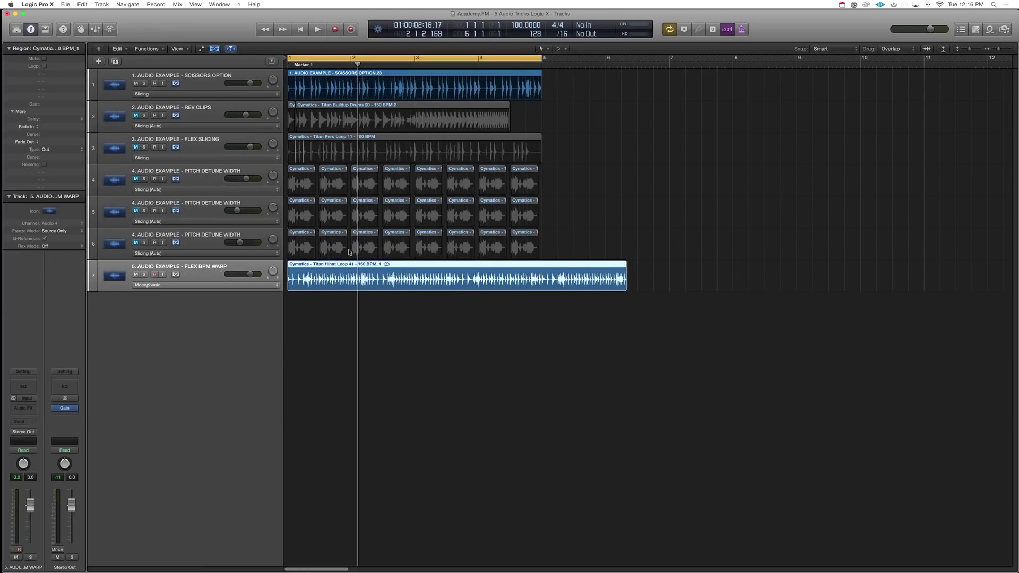
double_click(519, 25)
type("150")
key("Return")
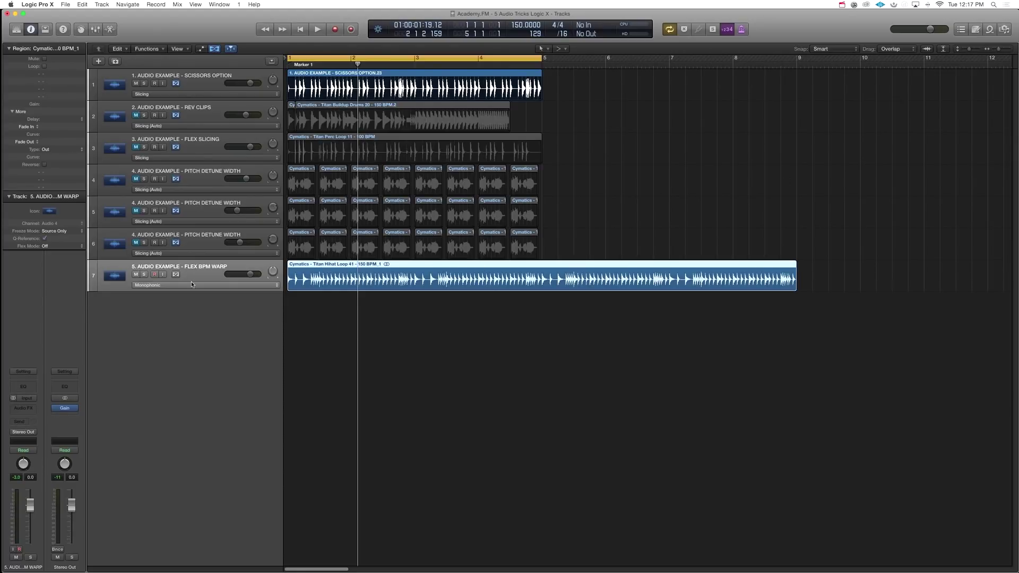
- Enable Flex on the hi-hat track, return the tempo to 100 BPM, and play the project
left_click(177, 275)
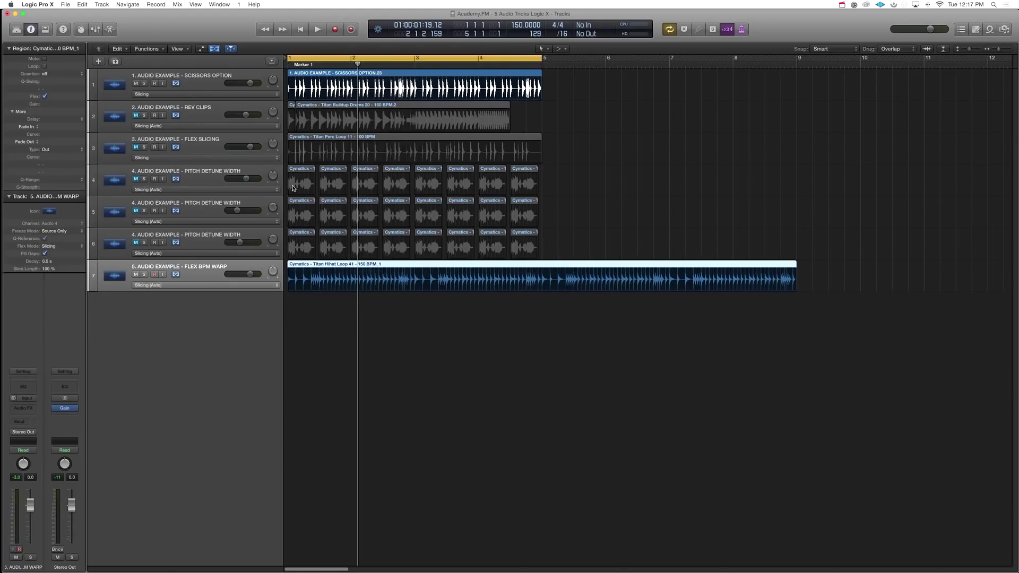
double_click(517, 25)
type("100")
key("Return")
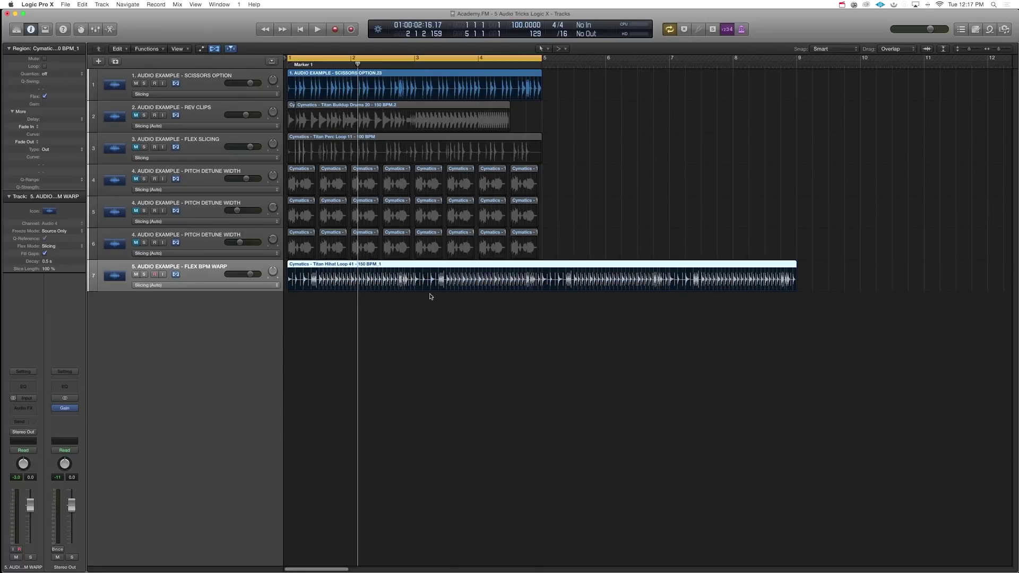
key("space")
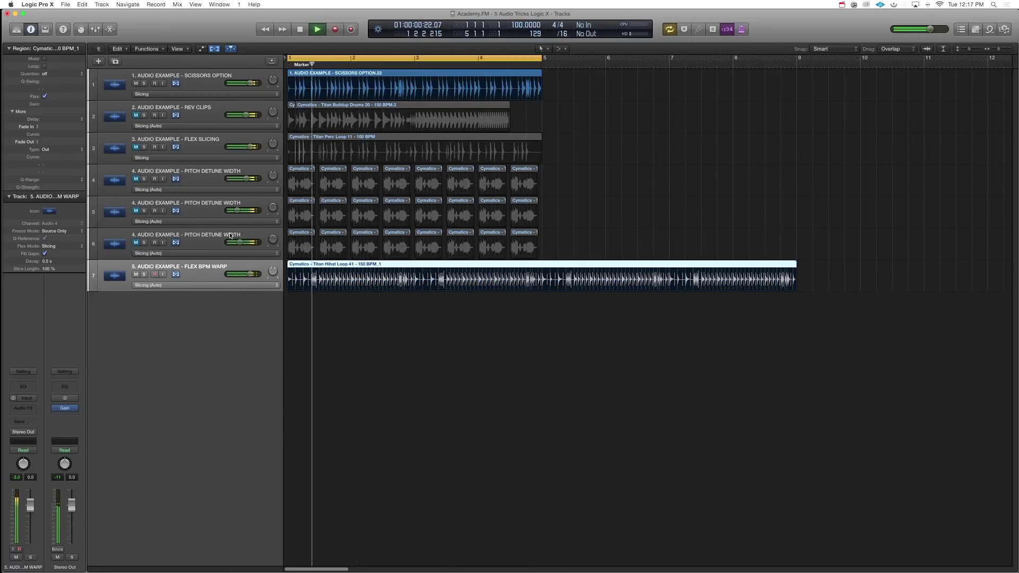
- Set the hi-hat track's flex mode to Monophonic and play it back
key("space")
left_click(181, 286)
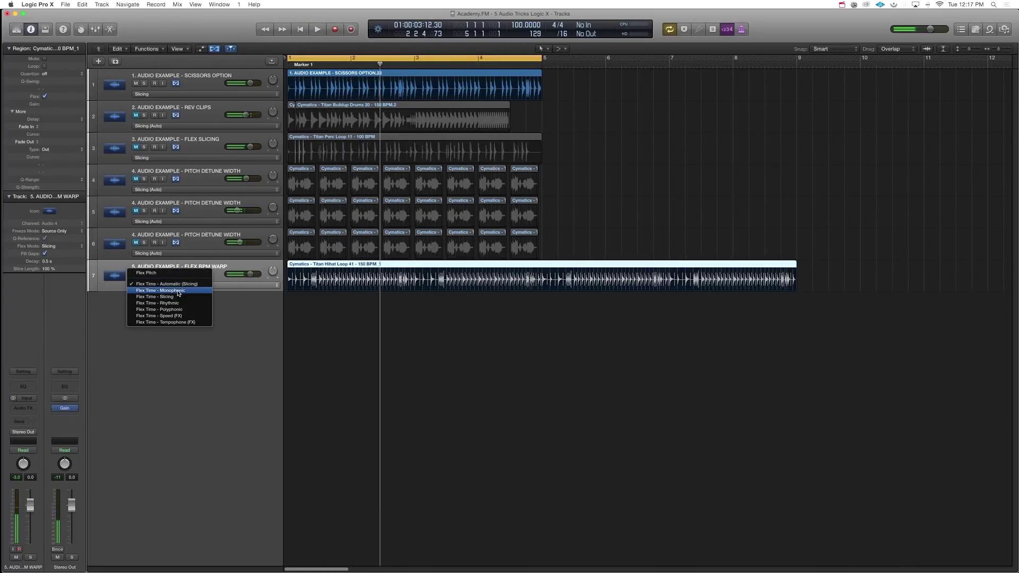
left_click(178, 292)
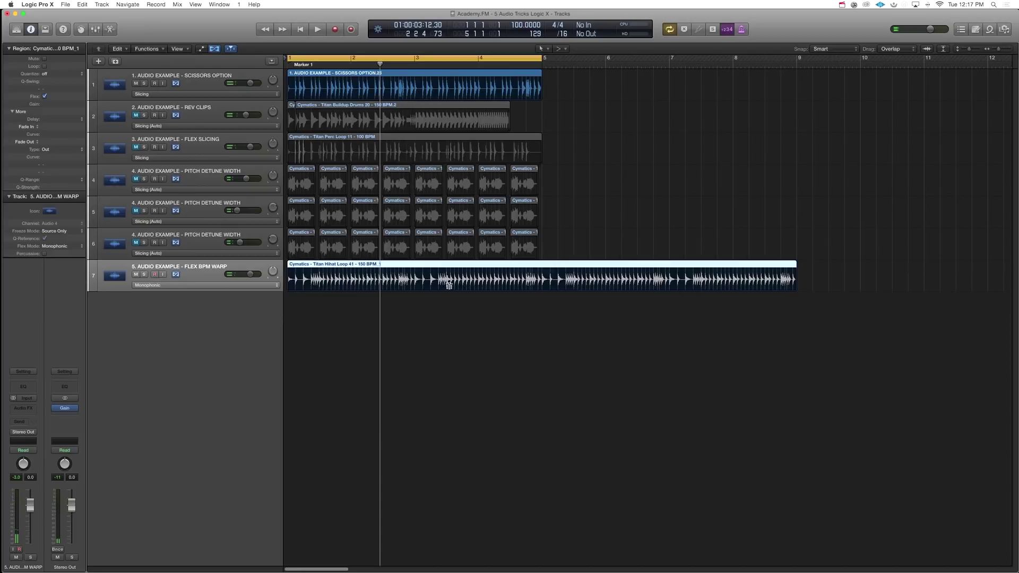
key("space")
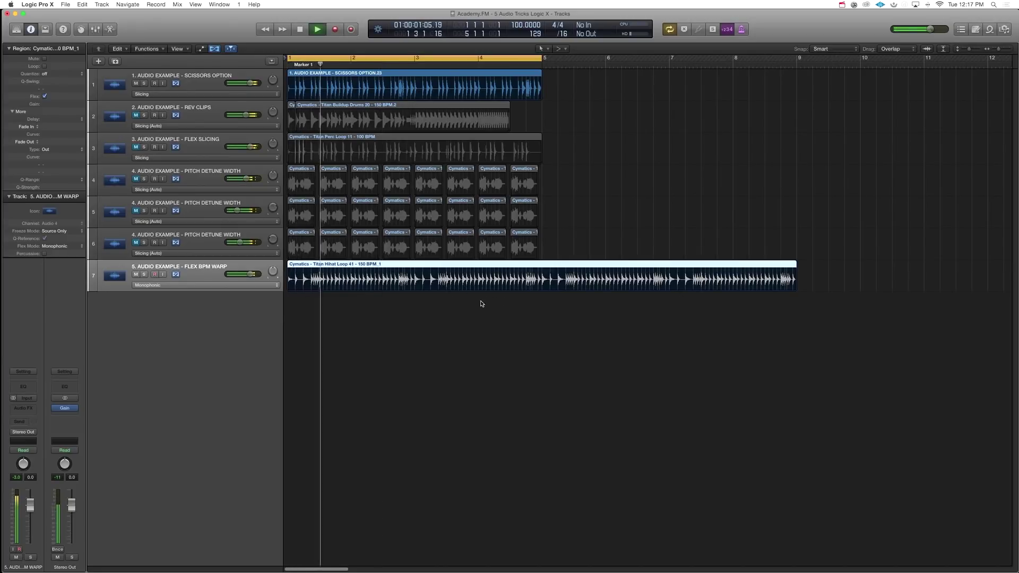
- Compress the hi-hat loop to end at bar 5, play it, and lower the track's volume
left_click(496, 326)
key("space")
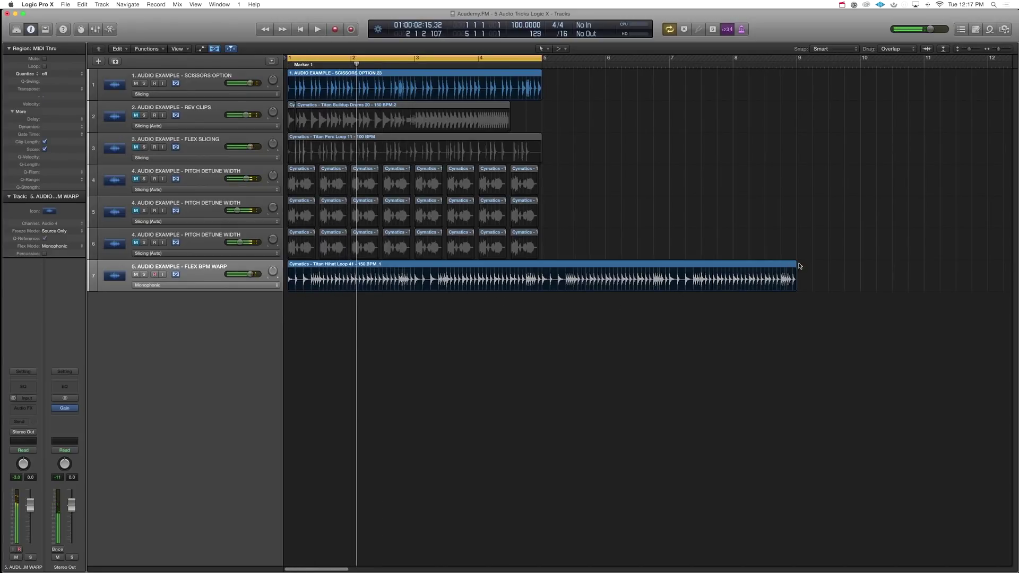
left_click_drag(796, 263, 542, 277)
key("space")
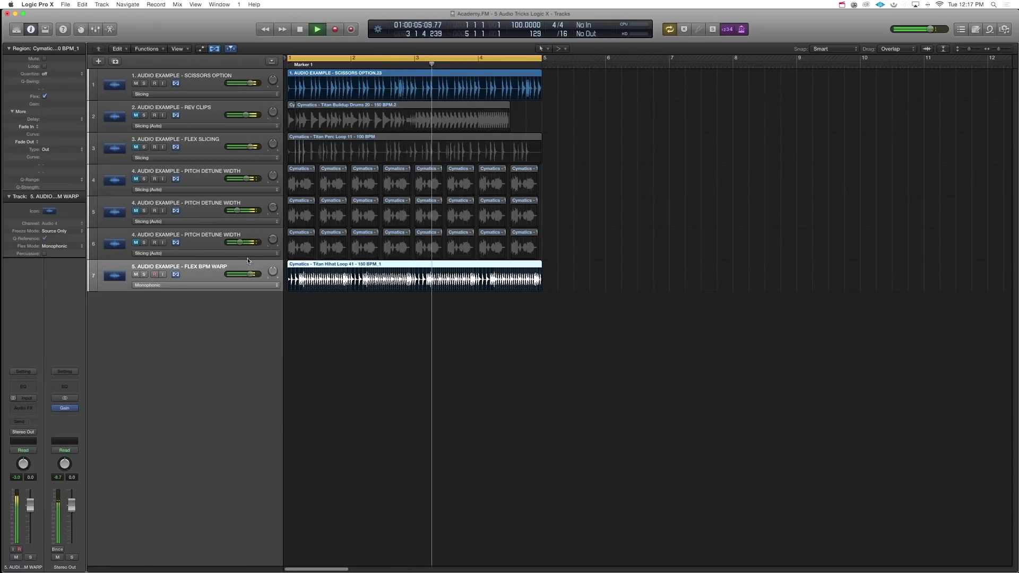
left_click_drag(252, 274, 232, 274)
- Mute the Scissors Option track and nudge the hi-hat volume up to about -14.4 dB
key("space")
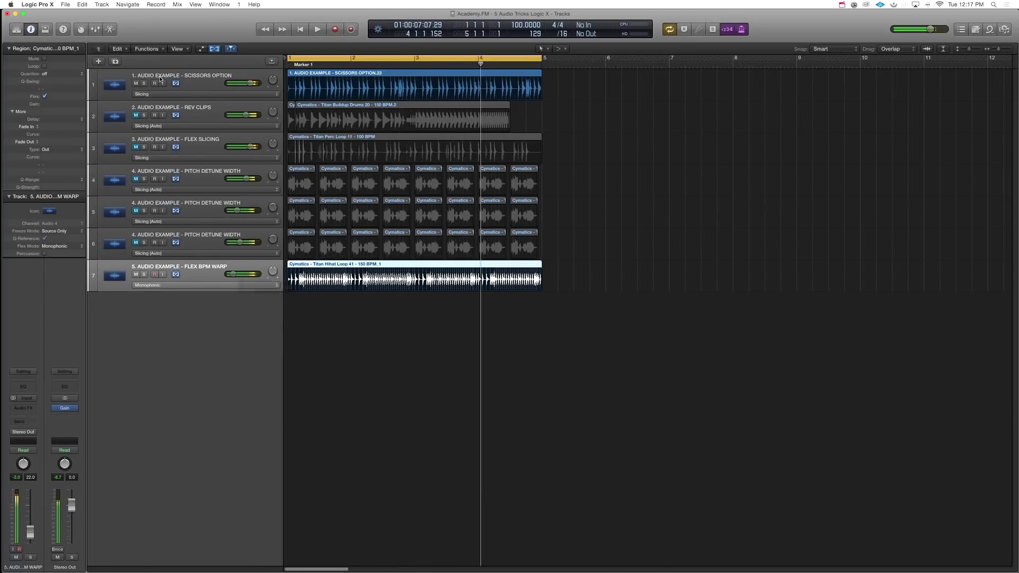
left_click(136, 83)
left_click_drag(234, 274, 236, 275)
key("space")
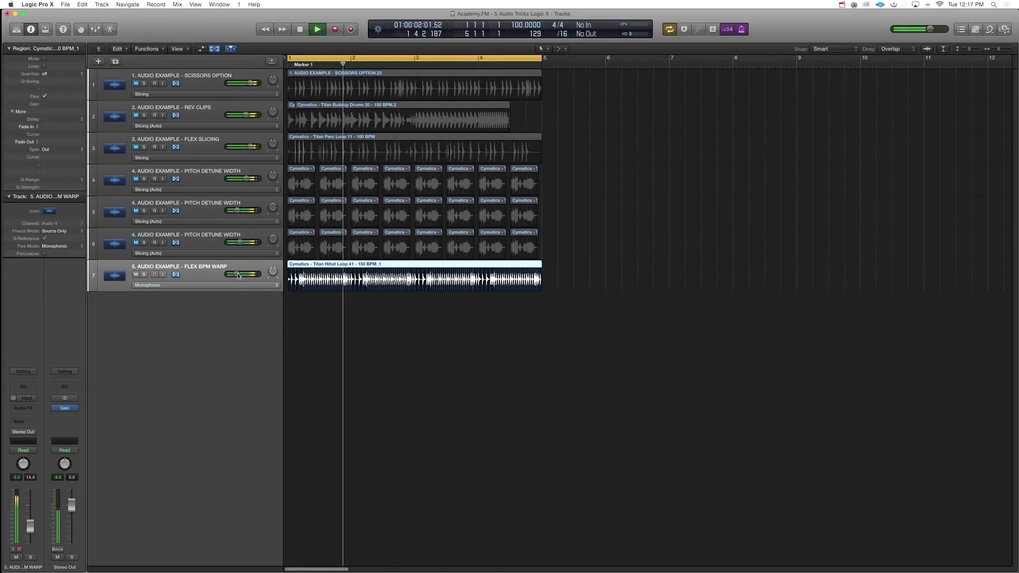
- Stretch the hi-hat loop out to bar 9, then shorten it to roughly bar 6.6
key("space")
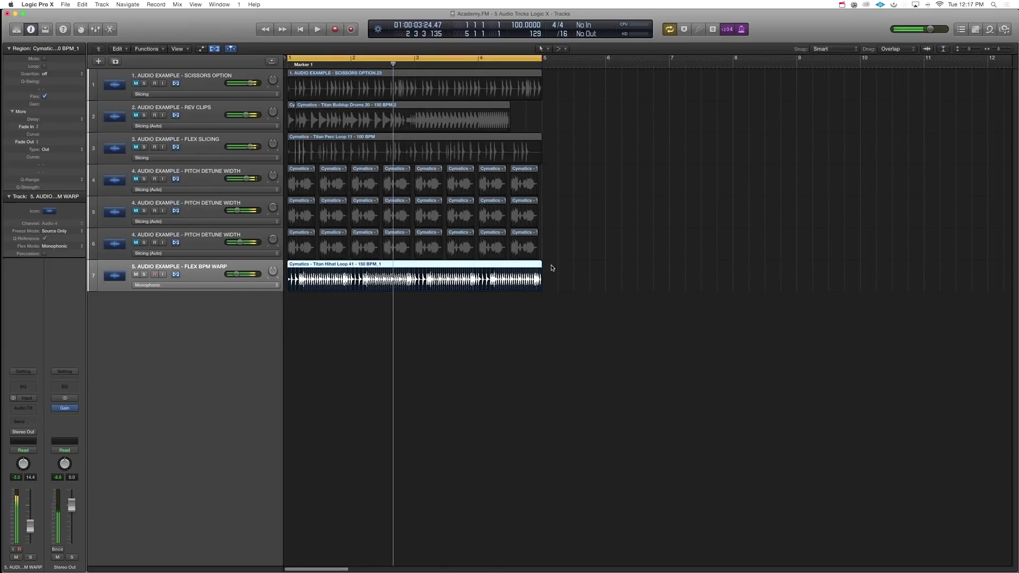
left_click_drag(541, 264, 795, 279)
key("space")
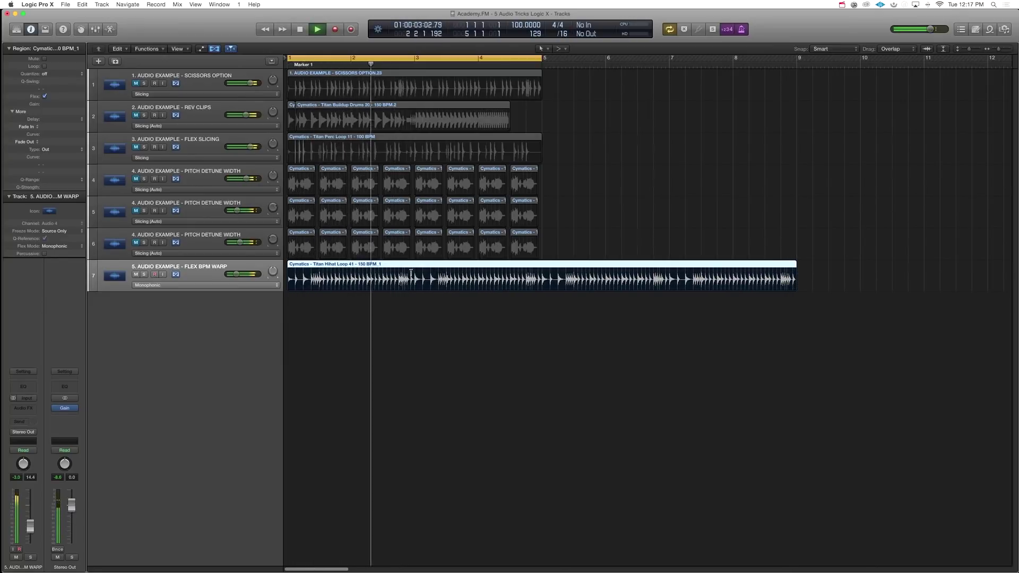
key("space")
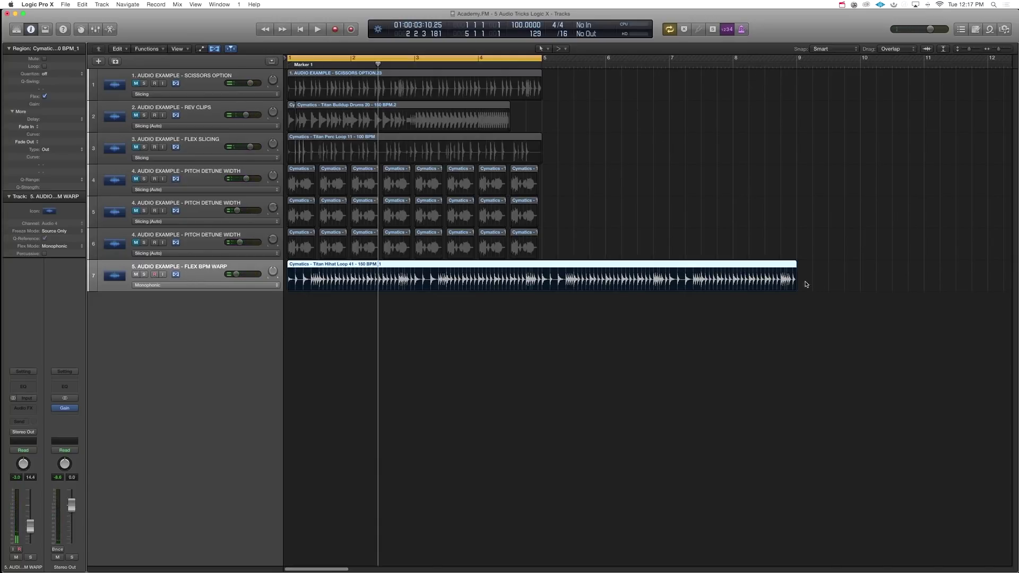
left_click_drag(798, 266, 633, 272)
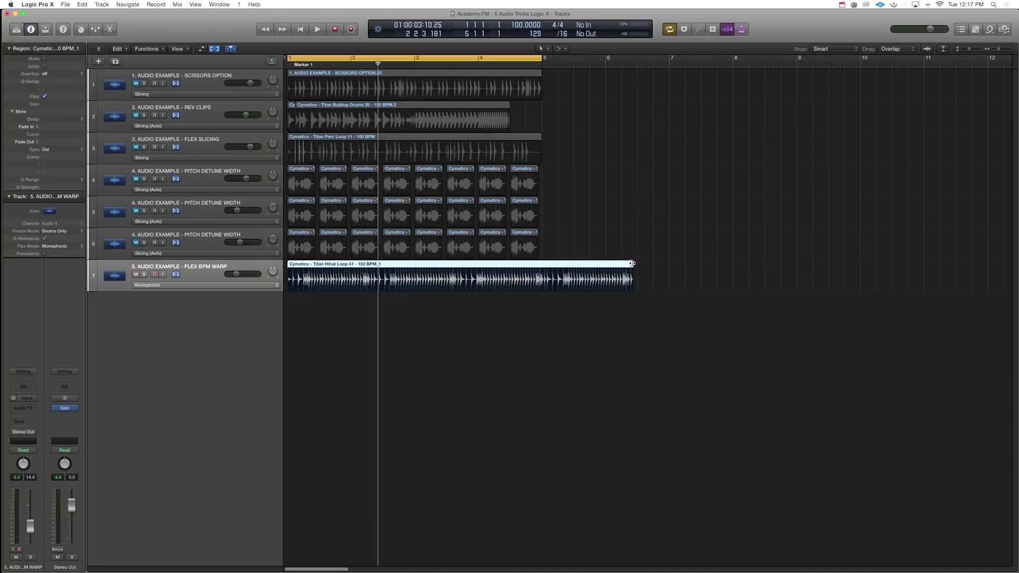
mouse_move(632, 263)
left_mouse_down()
mouse_move(542, 269)
mouse_move(647, 269)
left_mouse_up()
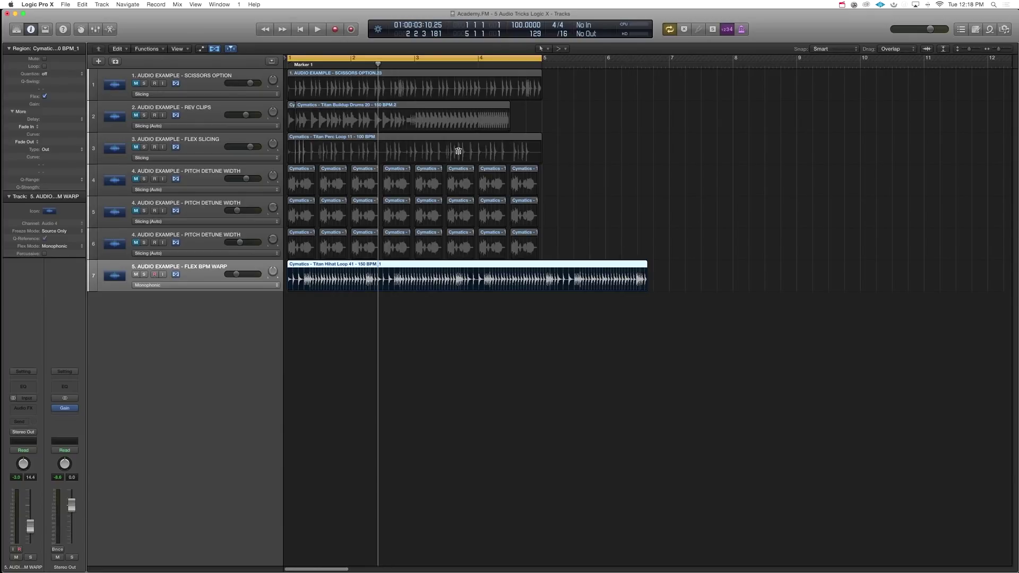
- Review the hi-hat track's flex mode choices and keep Monophonic selected
left_click(239, 285)
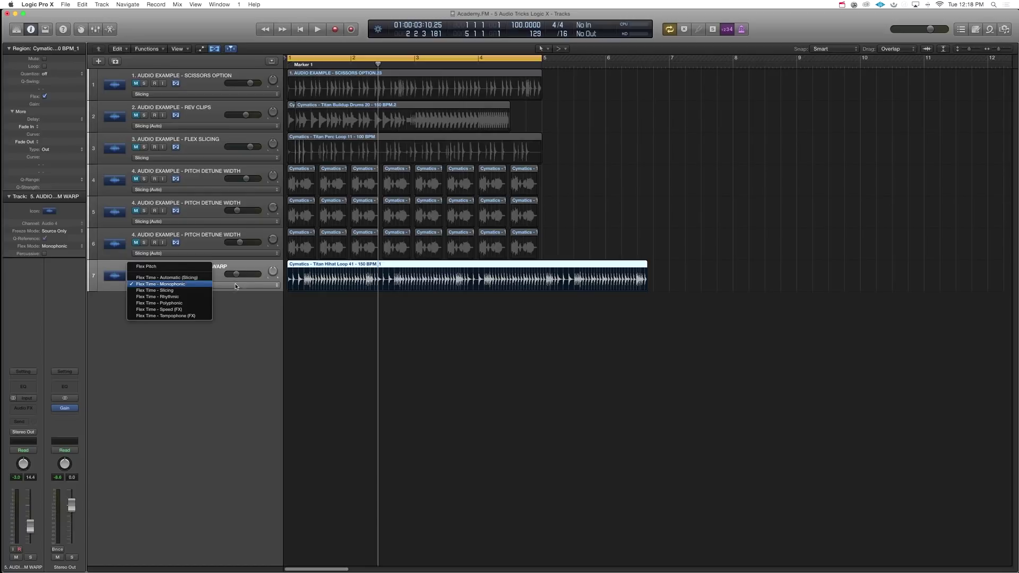
left_click(245, 316)
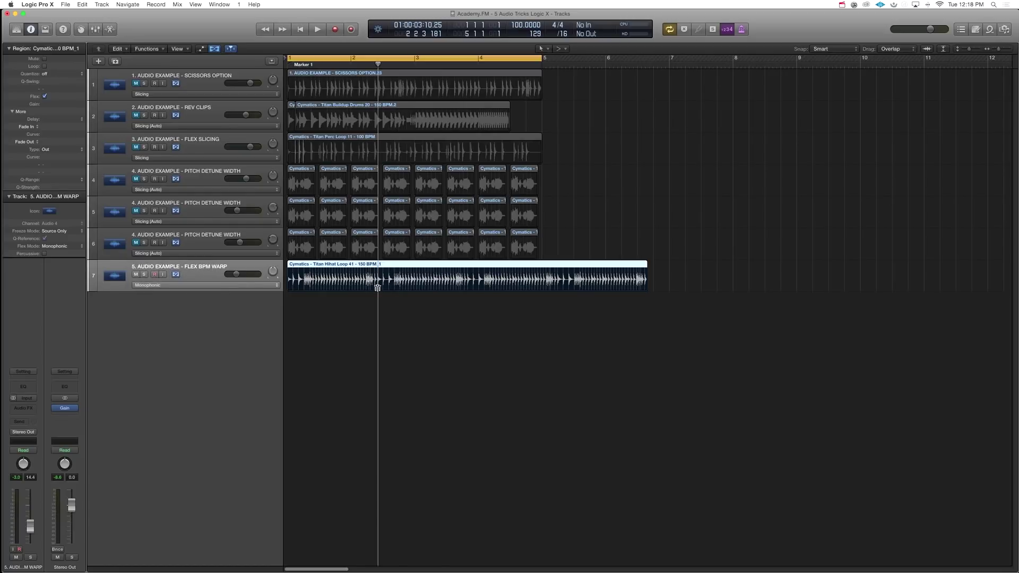